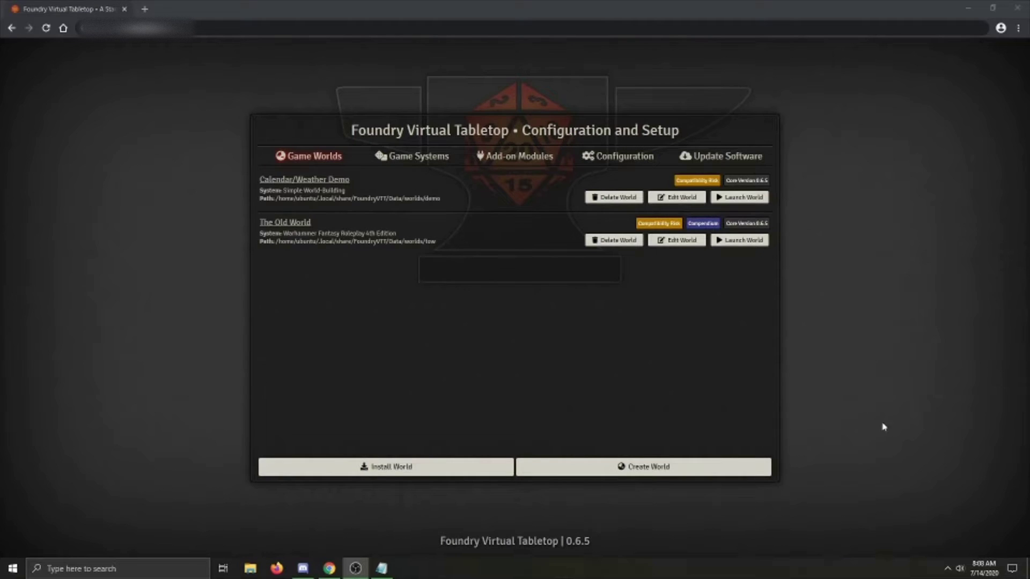
# Find the Calendar/Weather add-on module by filtering the available packages for "cale" and install it.
pyautogui.click(429, 330)
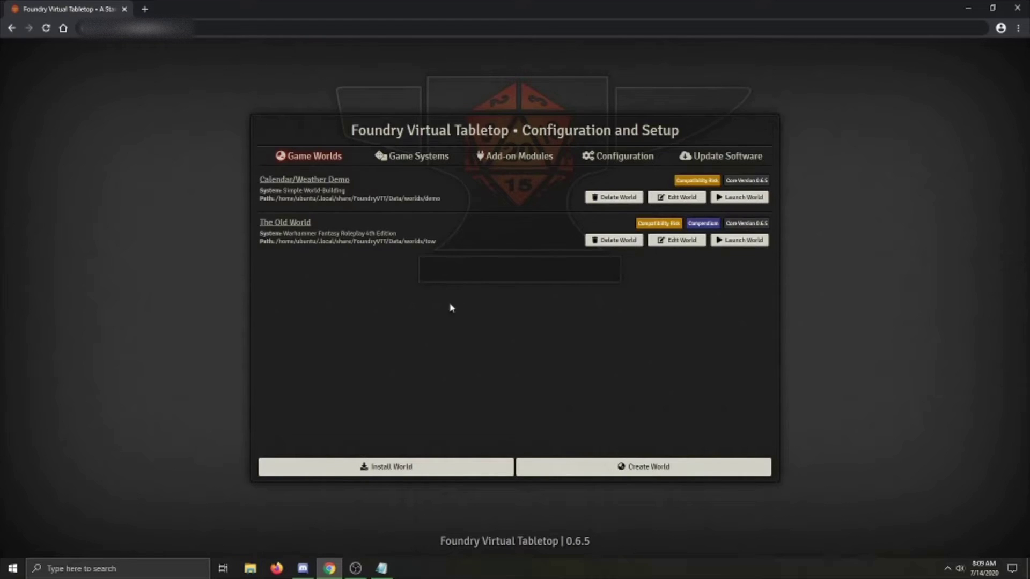
pyautogui.click(527, 158)
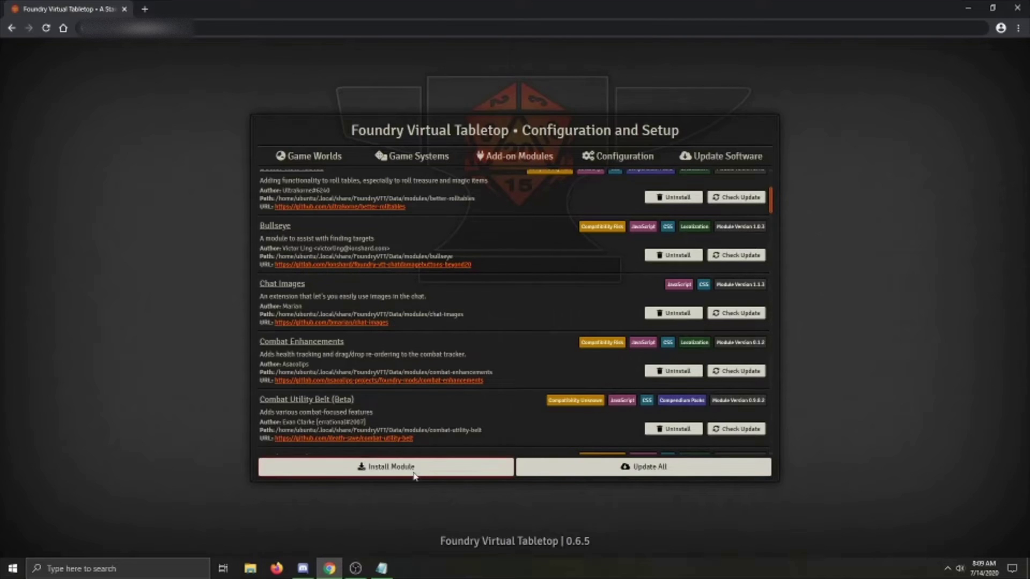
pyautogui.click(398, 466)
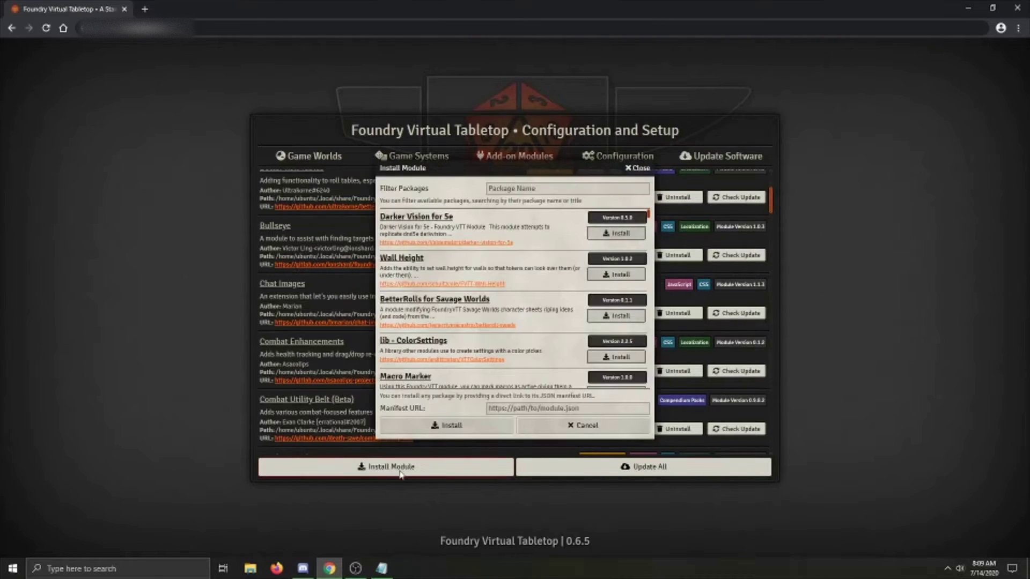
pyautogui.click(512, 187)
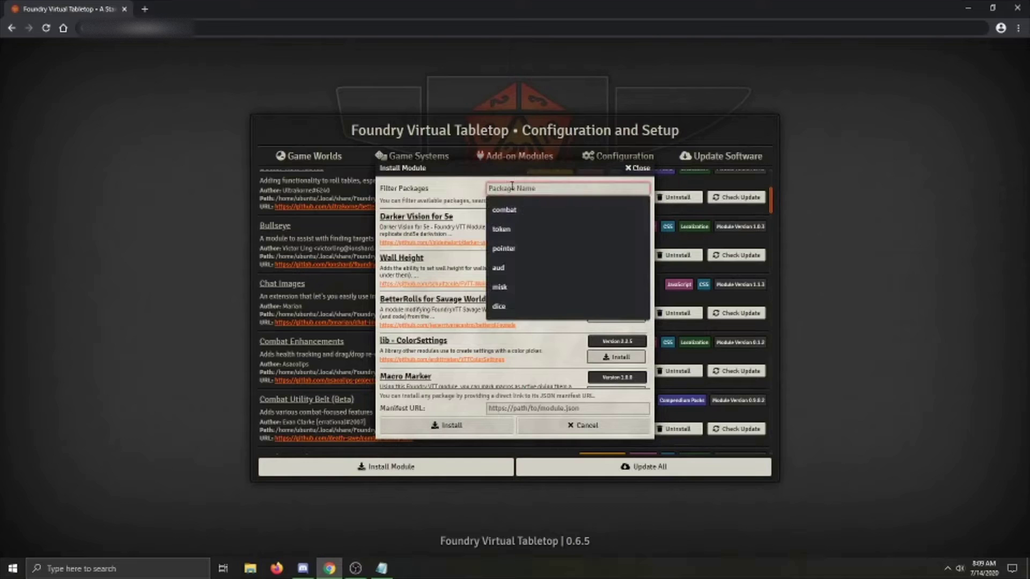
pyautogui.click(512, 187)
pyautogui.write('cale')
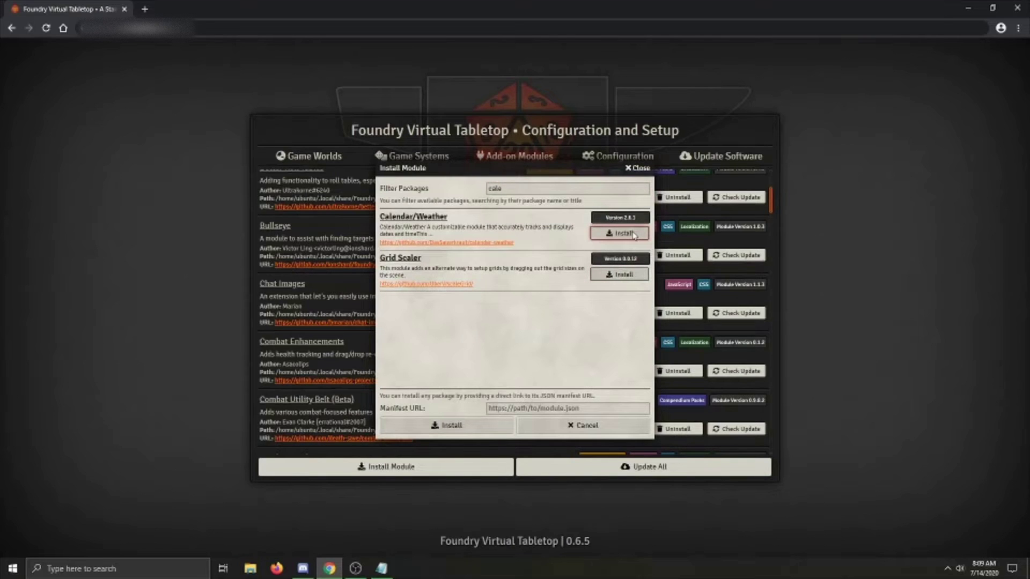
pyautogui.click(634, 234)
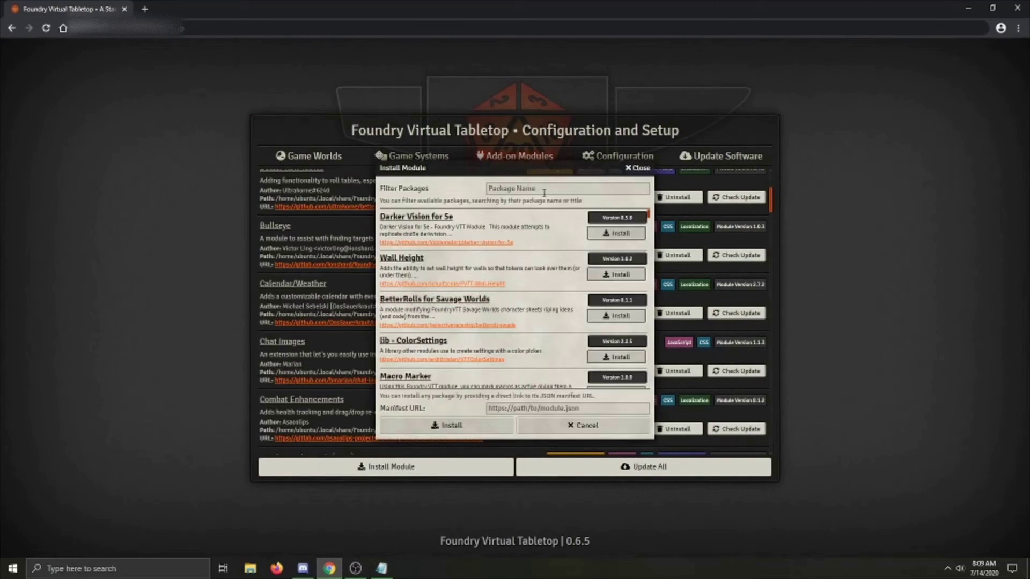
# Filter the available module packages for "abou" and install the About Time module.
pyautogui.click(542, 188)
pyautogui.write('abou')
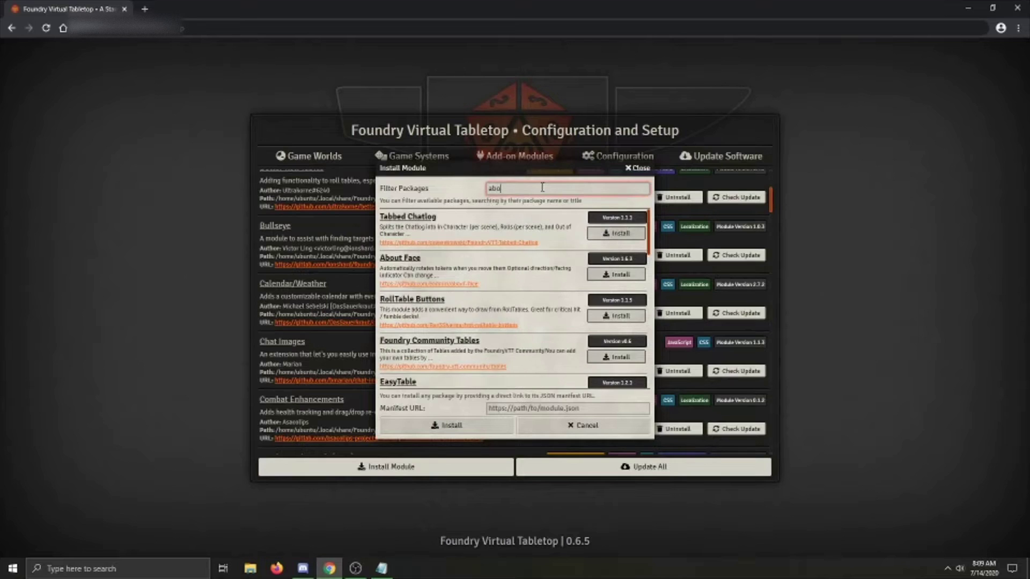
pyautogui.click(619, 275)
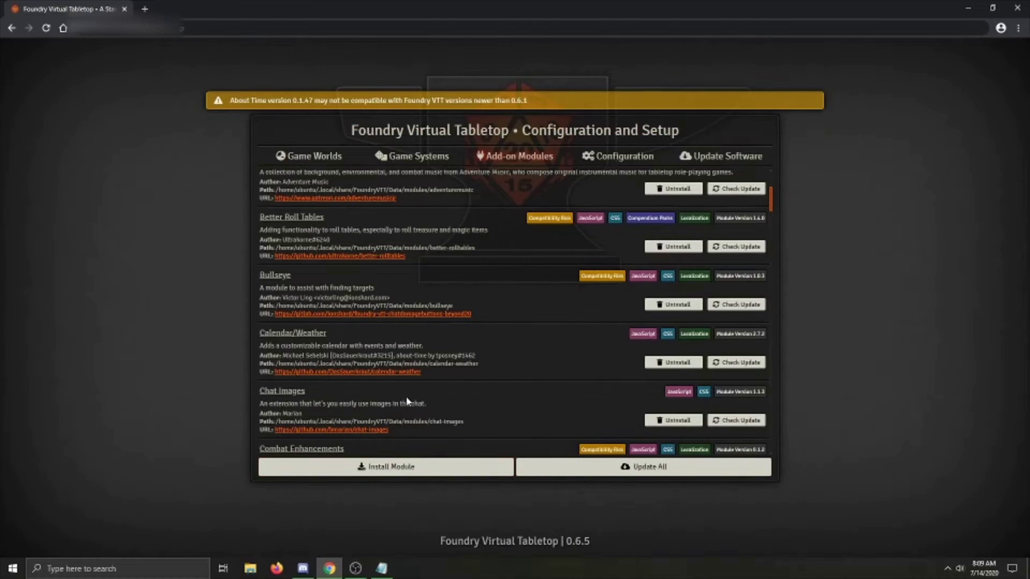
# Filter the available module packages for "fx" and install the FXMaster module.
pyautogui.click(544, 191)
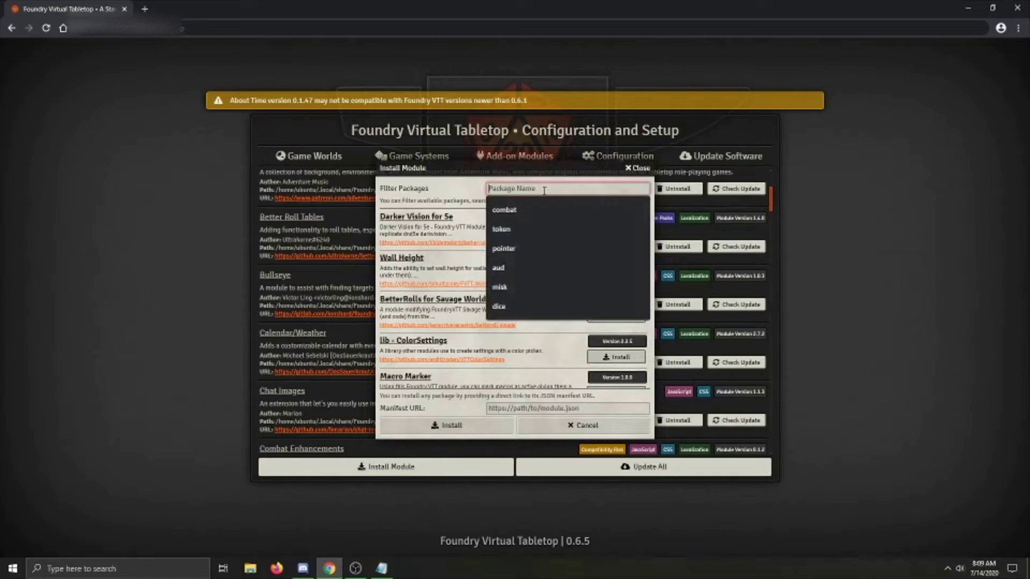
pyautogui.write('fx')
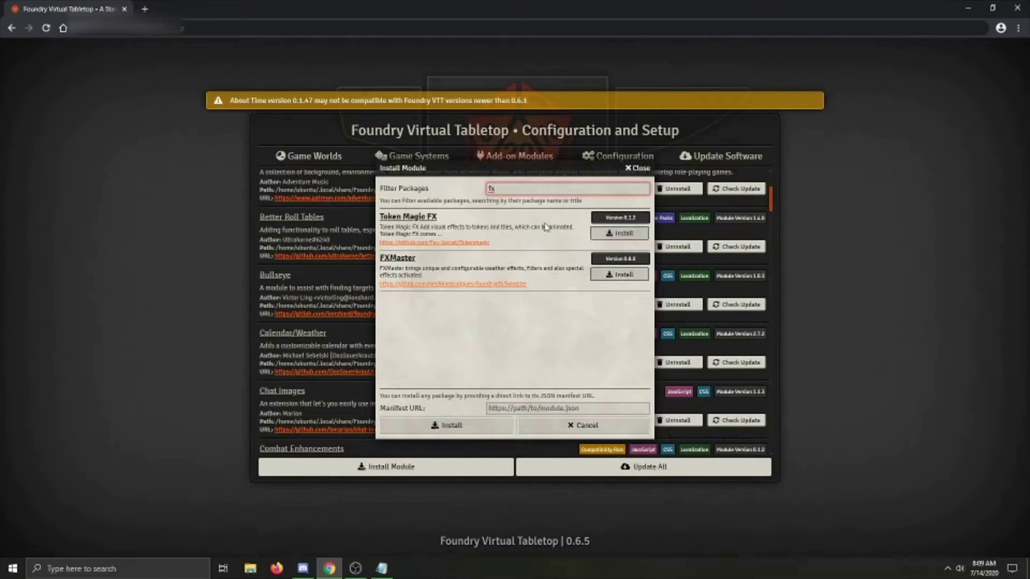
pyautogui.click(610, 276)
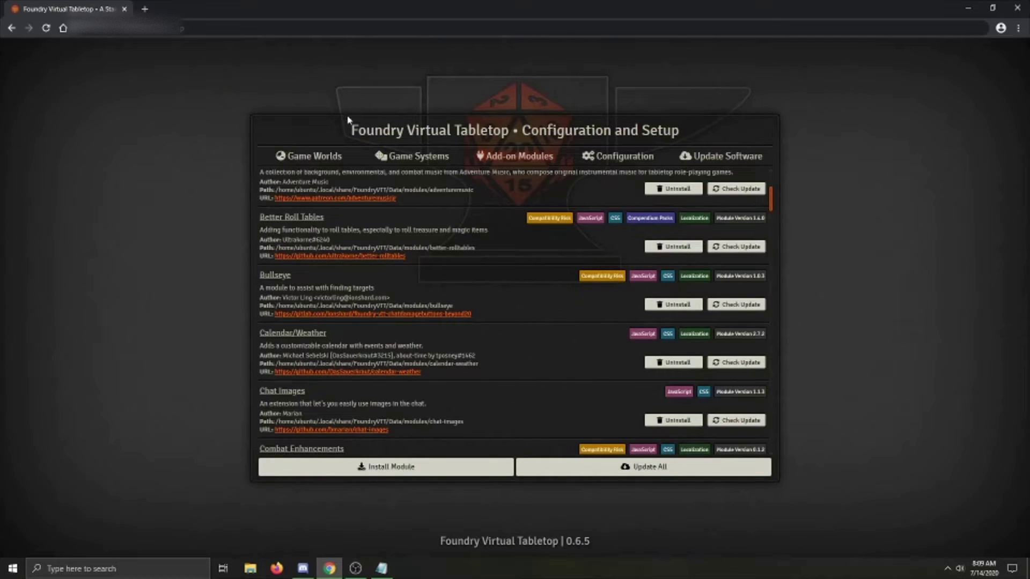
# Return to the list of game worlds and launch the Calendar/Weather Demo world.
pyautogui.click(335, 161)
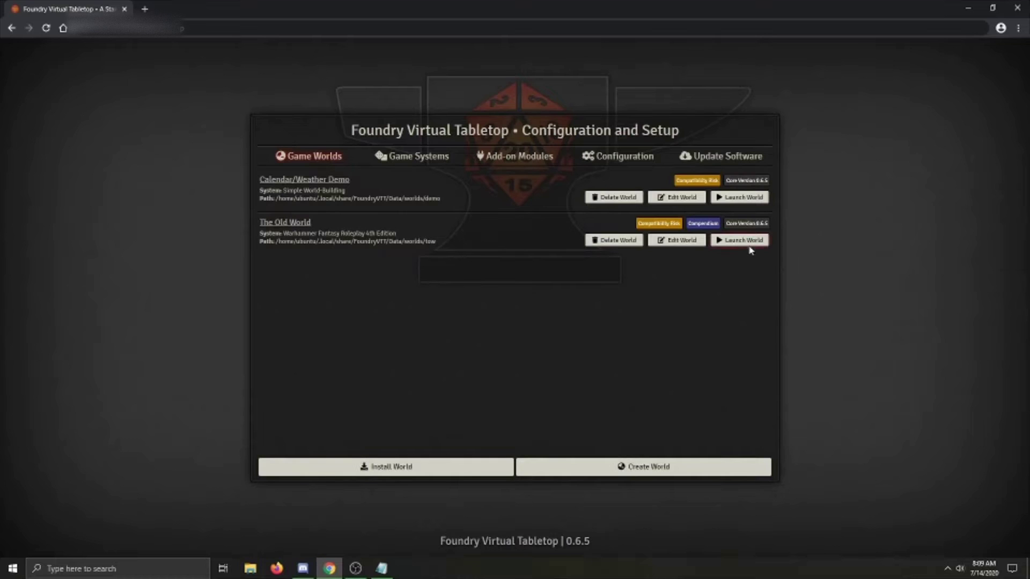
pyautogui.click(747, 198)
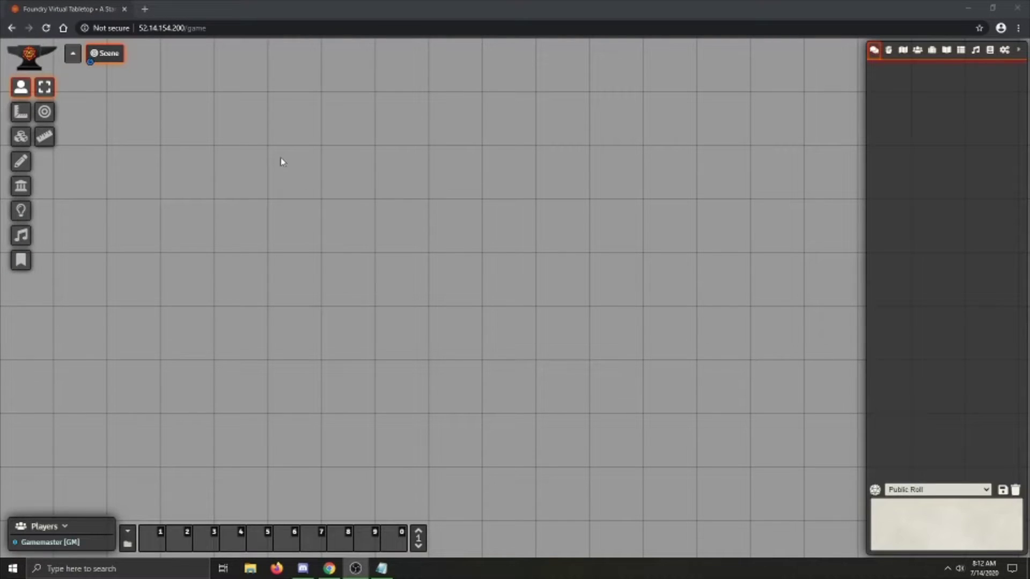
# Enable the About Time, Calendar/Weather and FXMaster modules for this world in the module management.
pyautogui.click(1006, 51)
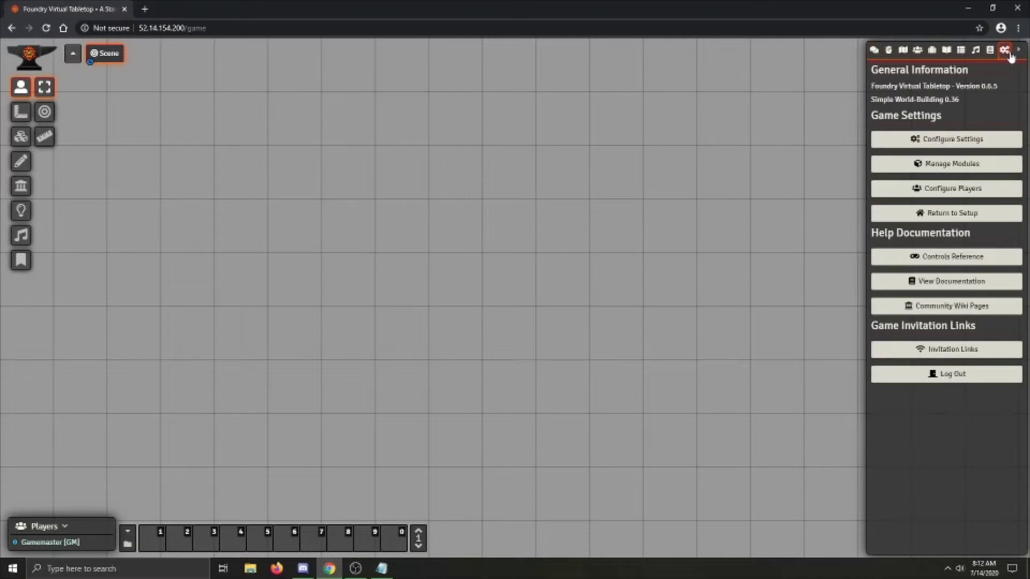
pyautogui.click(954, 168)
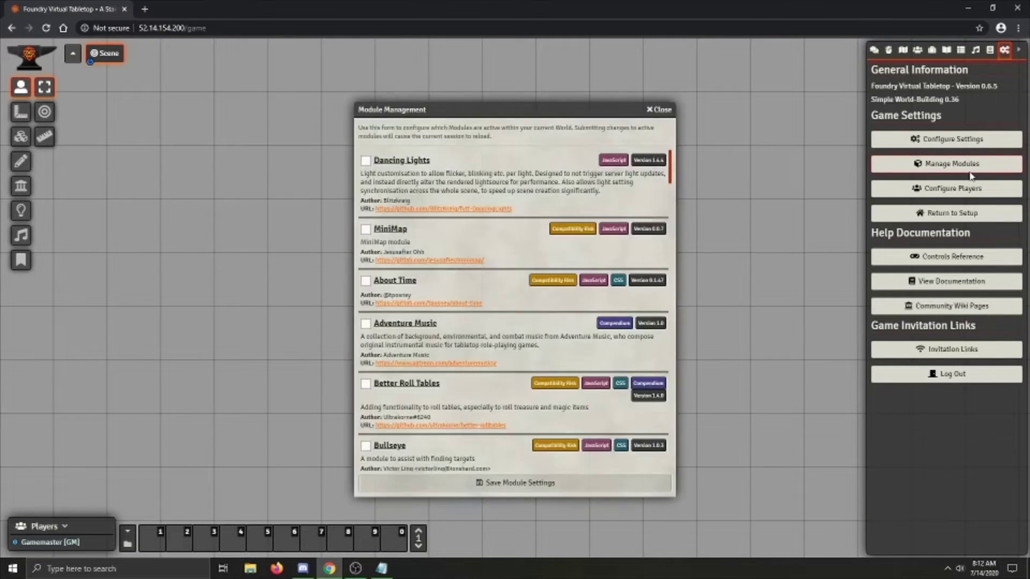
pyautogui.click(366, 281)
pyautogui.scroll(-7, 424, 296)
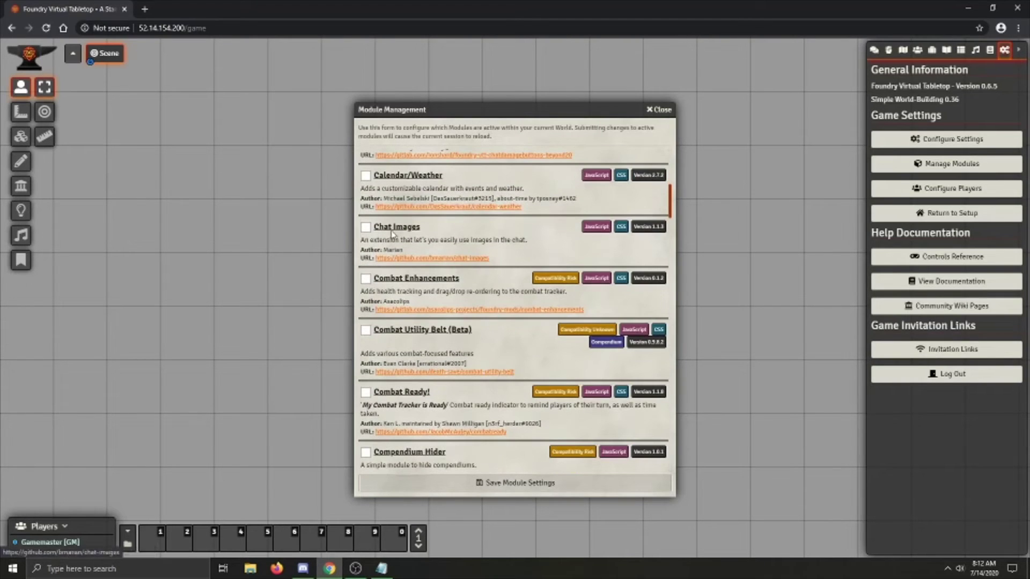
pyautogui.click(365, 175)
pyautogui.scroll(-8, 431, 241)
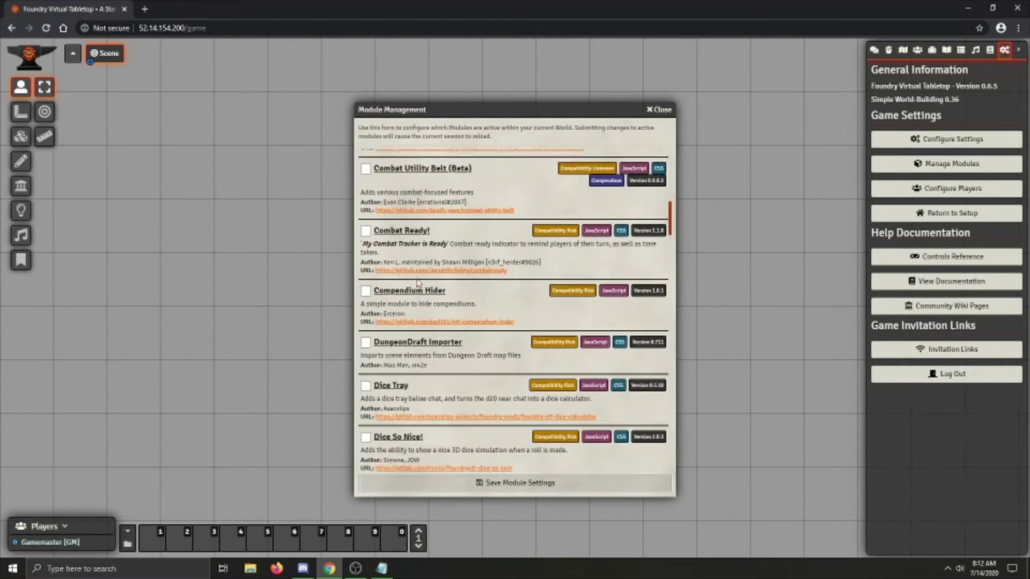
pyautogui.scroll(-10, 393, 310)
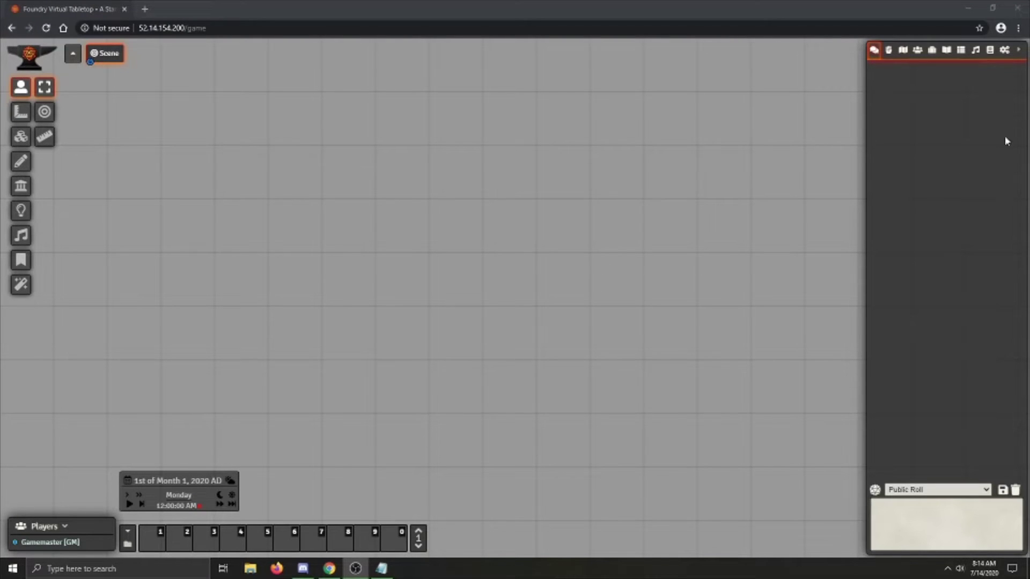
# Set the About Time module's real time interval to 1 in the game's module settings.
pyautogui.click(1004, 50)
pyautogui.click(951, 139)
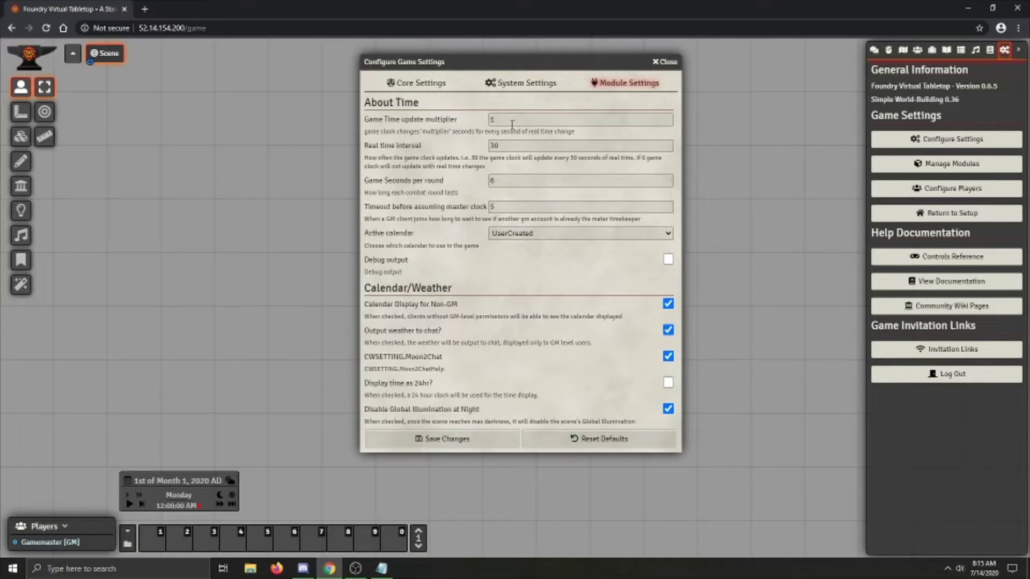
pyautogui.click(535, 149)
pyautogui.press('BackSpace')
pyautogui.press('BackSpace')
pyautogui.write('1')
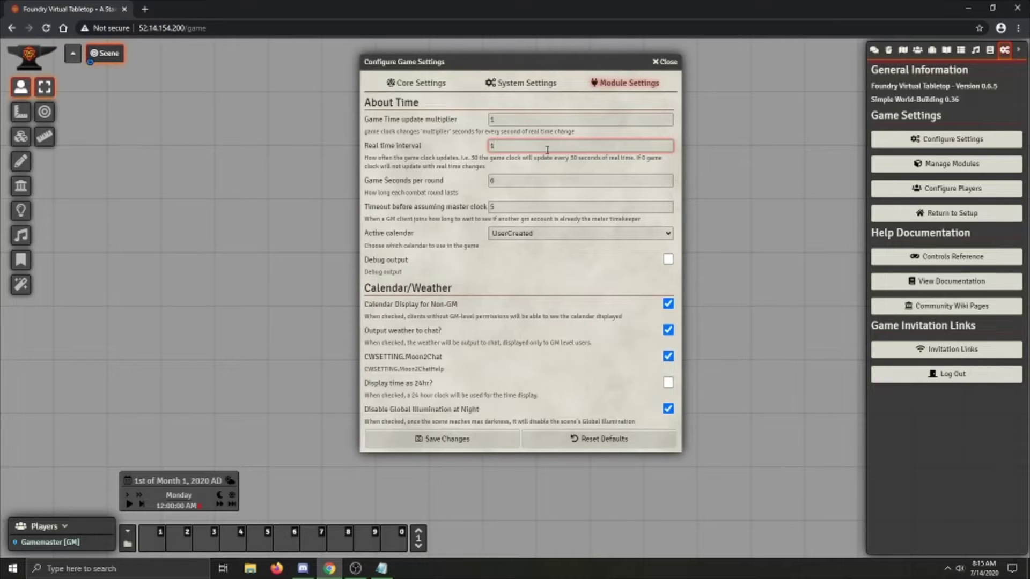
pyautogui.click(536, 168)
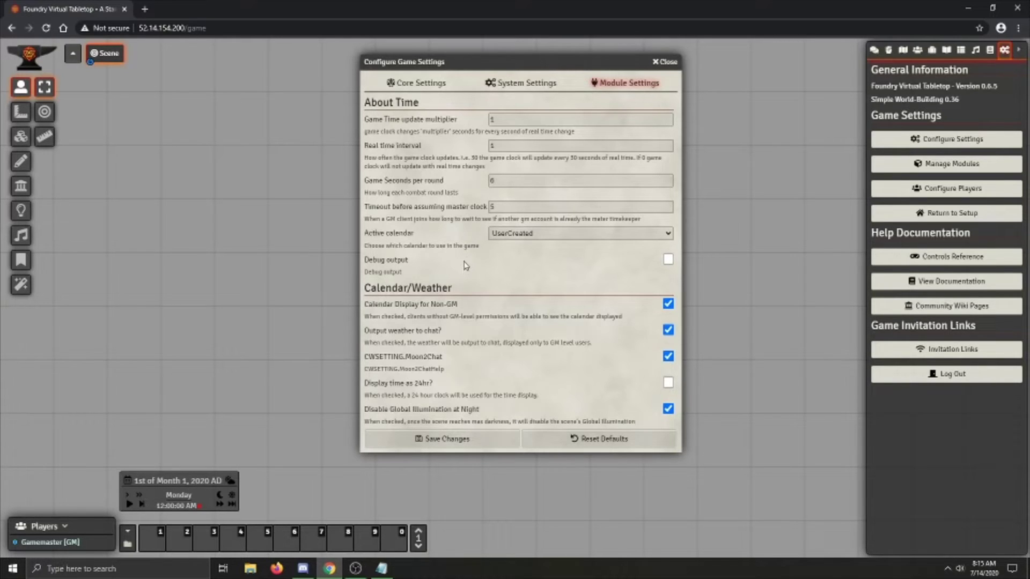
# Choose Warhammer as About Time's active calendar and save the module settings.
pyautogui.click(518, 234)
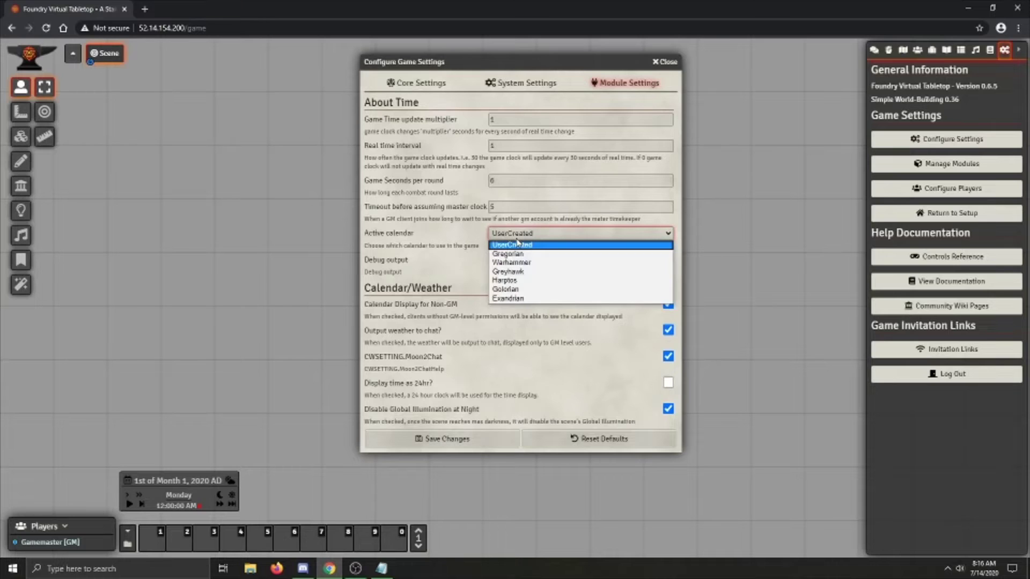
pyautogui.click(539, 264)
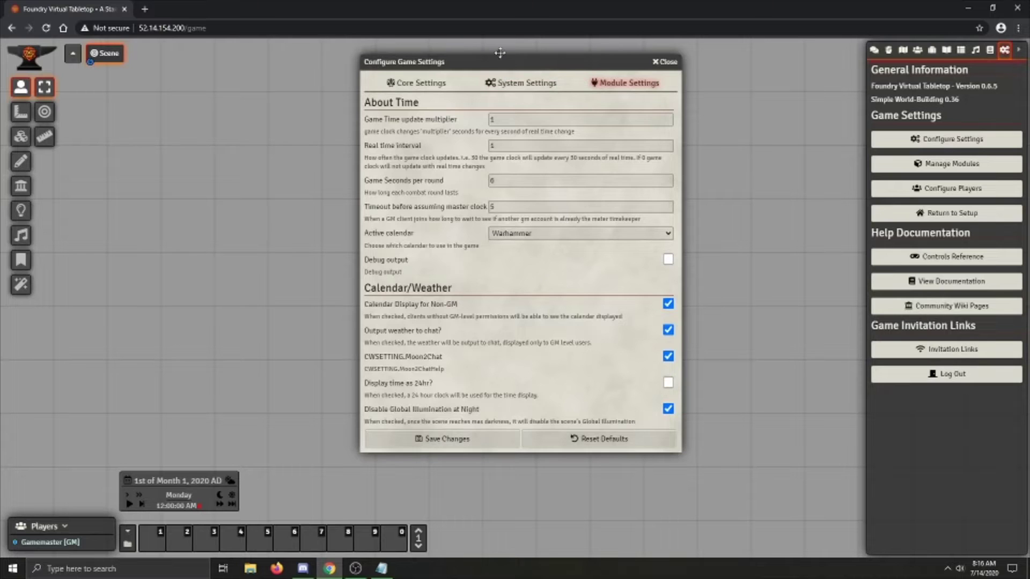
pyautogui.moveTo(502, 62); pyautogui.dragTo(493, 47)
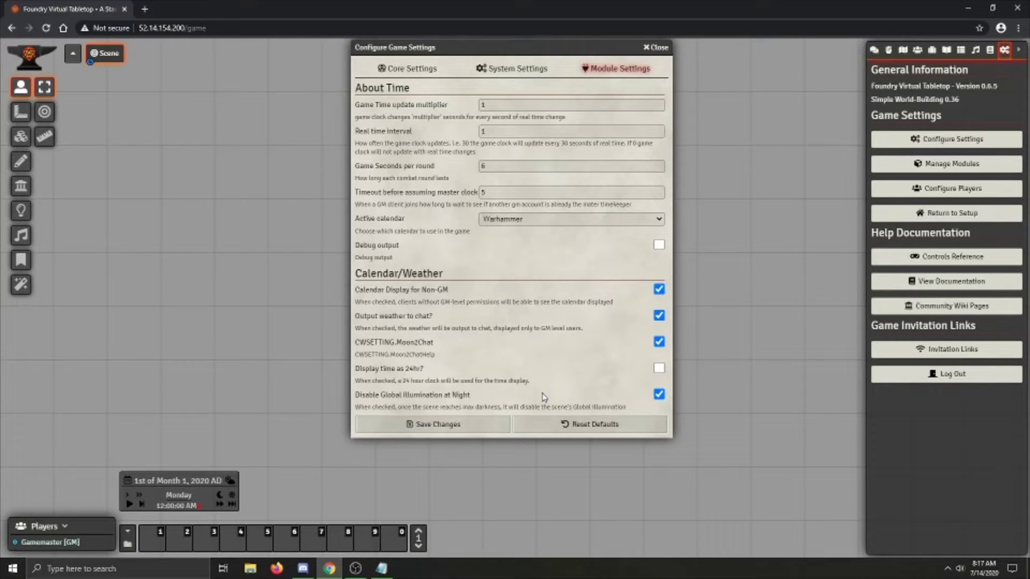
pyautogui.click(439, 424)
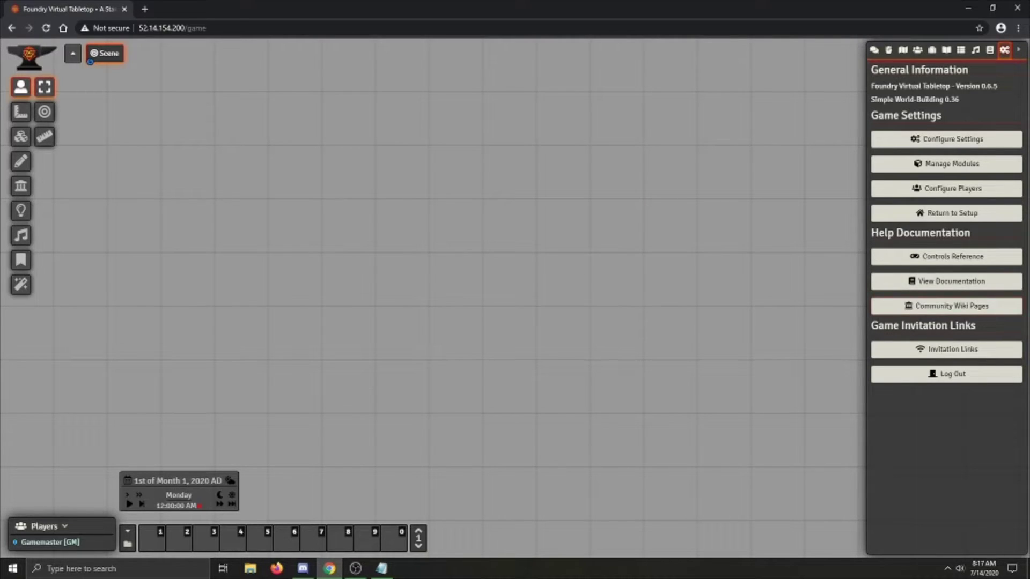
pyautogui.hotkey('alt', 'Tab')
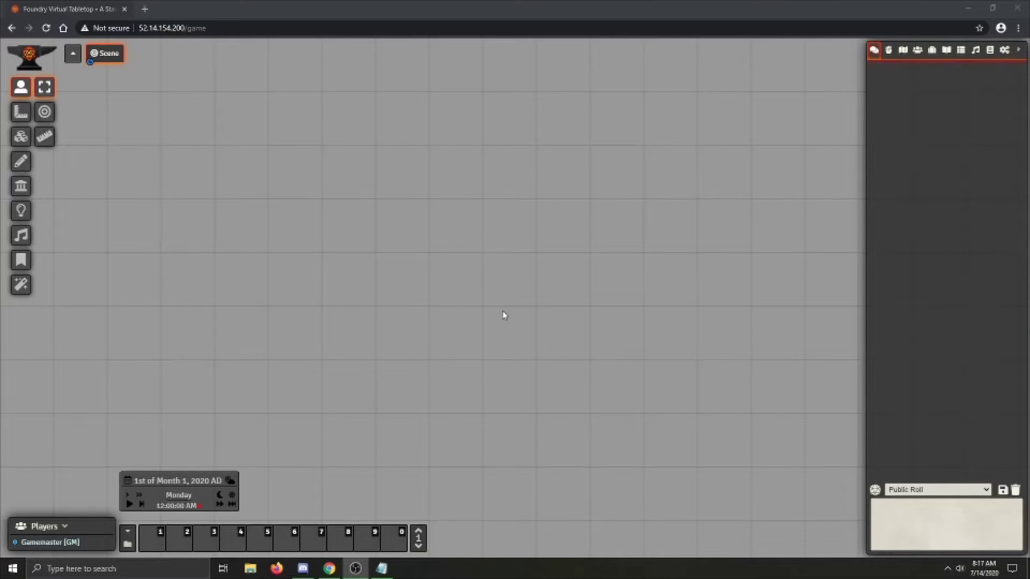
# Open the calendar settings from the date display, load the default Warhammer calendar, and review its weekdays and months.
pyautogui.click(185, 481)
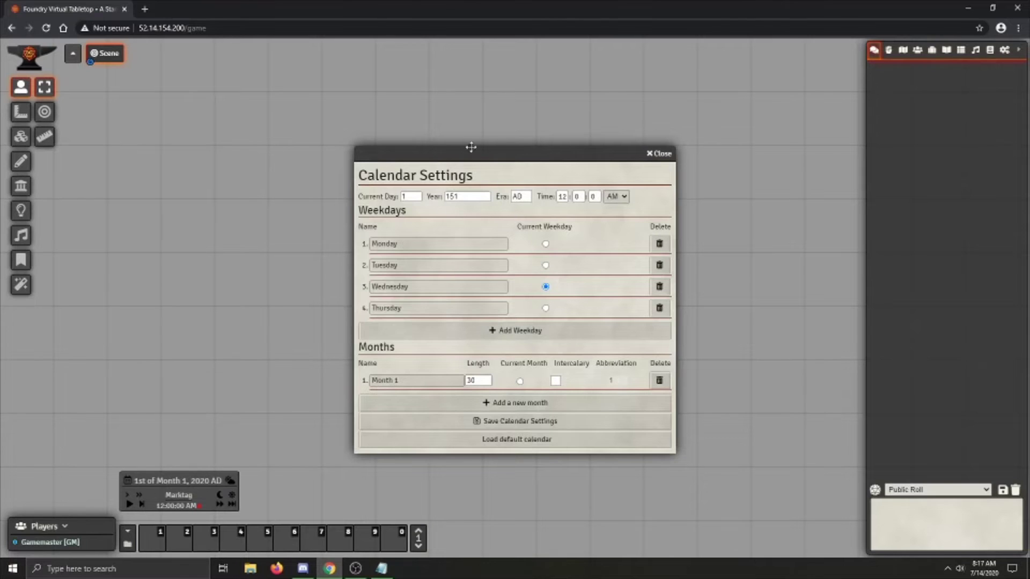
pyautogui.moveTo(475, 150); pyautogui.dragTo(481, 68)
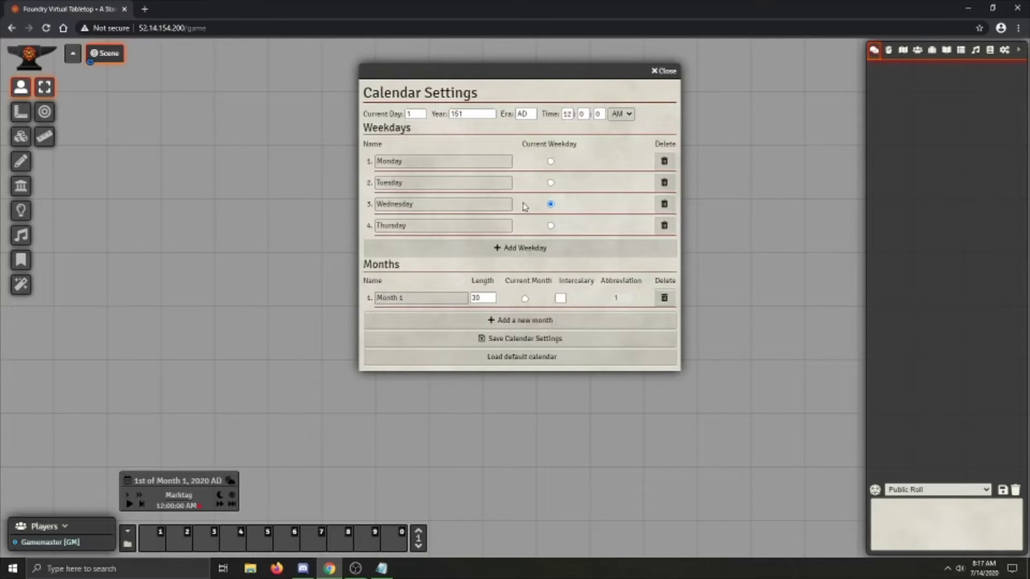
pyautogui.click(534, 358)
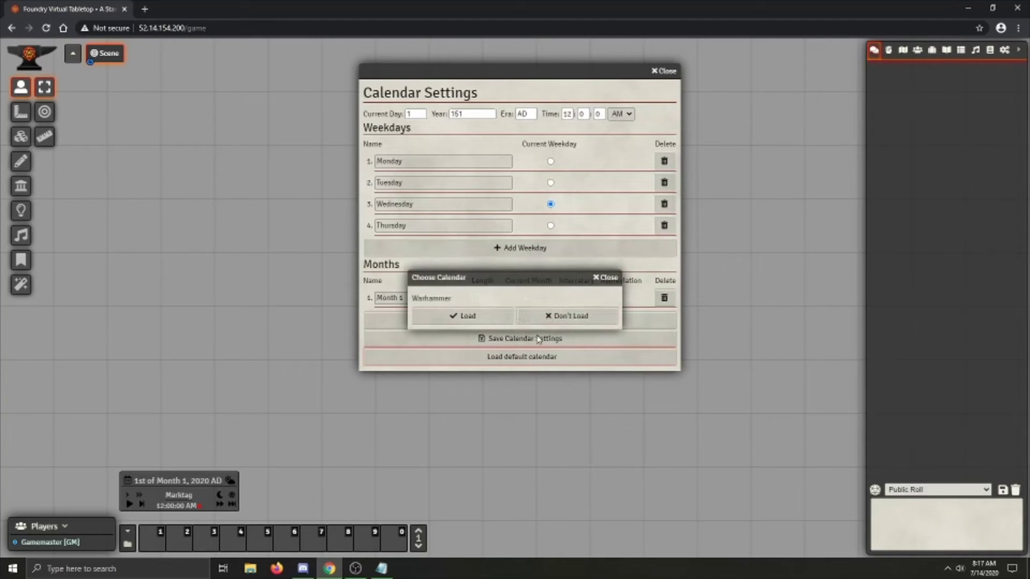
pyautogui.click(497, 317)
pyautogui.scroll(-5, 501, 127)
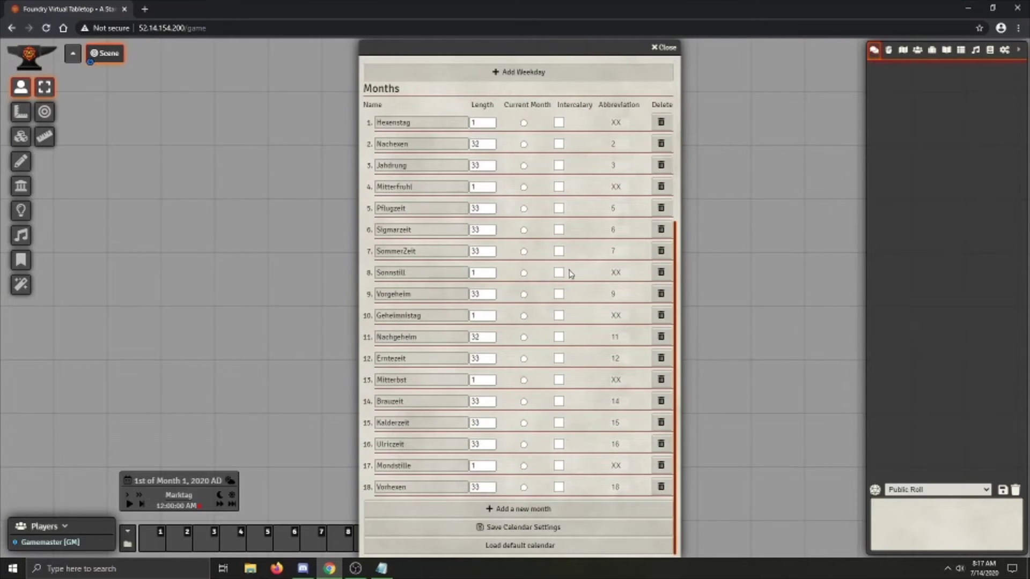
pyautogui.scroll(2, 524, 225)
pyautogui.scroll(2, 523, 225)
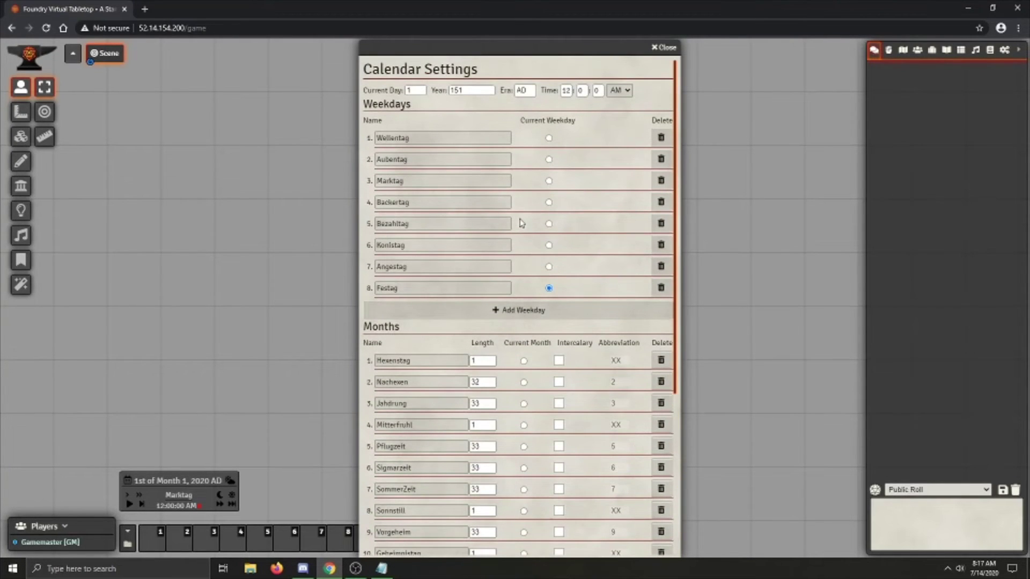
# Mark the one-day months Hexenstag, Mitterfruhl, Sonnstill, Mitterbst and Mondstille as intercalary.
pyautogui.scroll(-4, 522, 223)
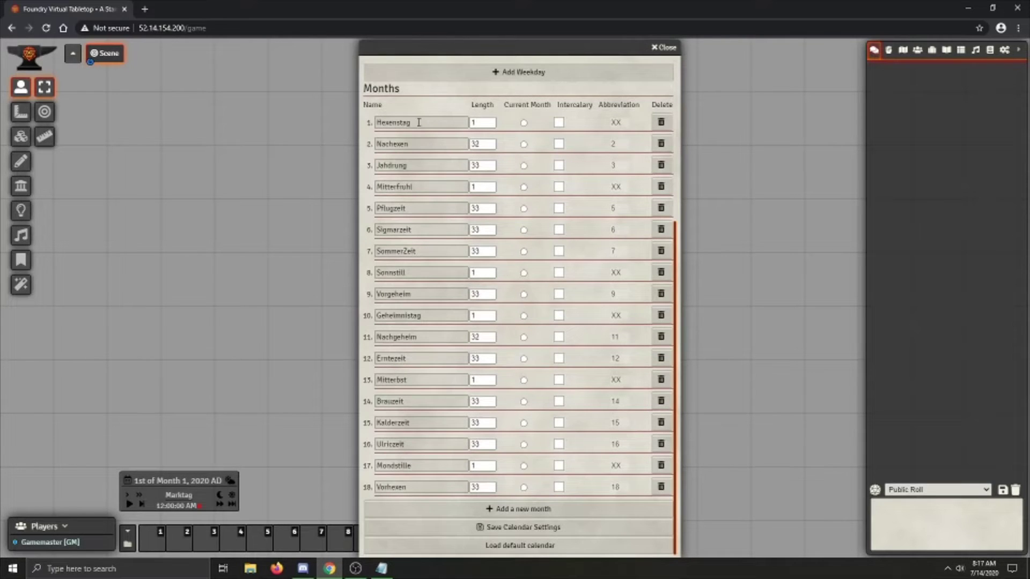
pyautogui.click(558, 122)
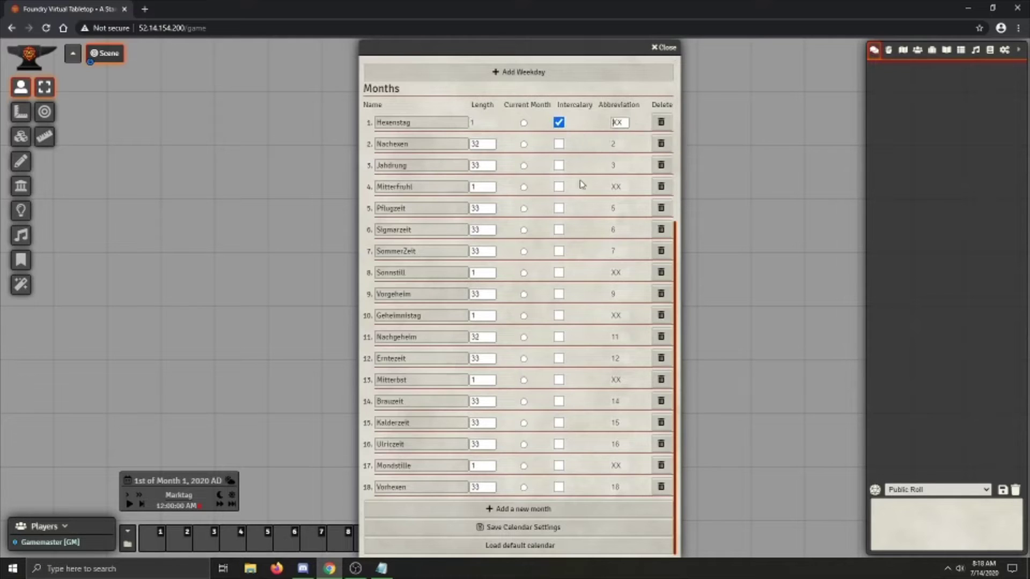
pyautogui.click(558, 186)
pyautogui.click(558, 272)
pyautogui.click(558, 380)
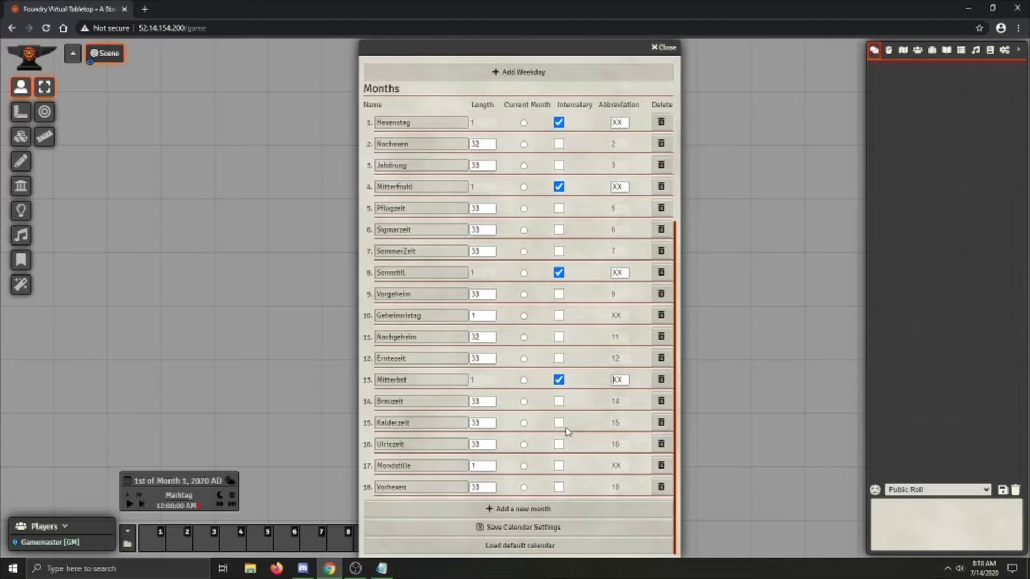
pyautogui.click(558, 466)
pyautogui.scroll(5, 541, 268)
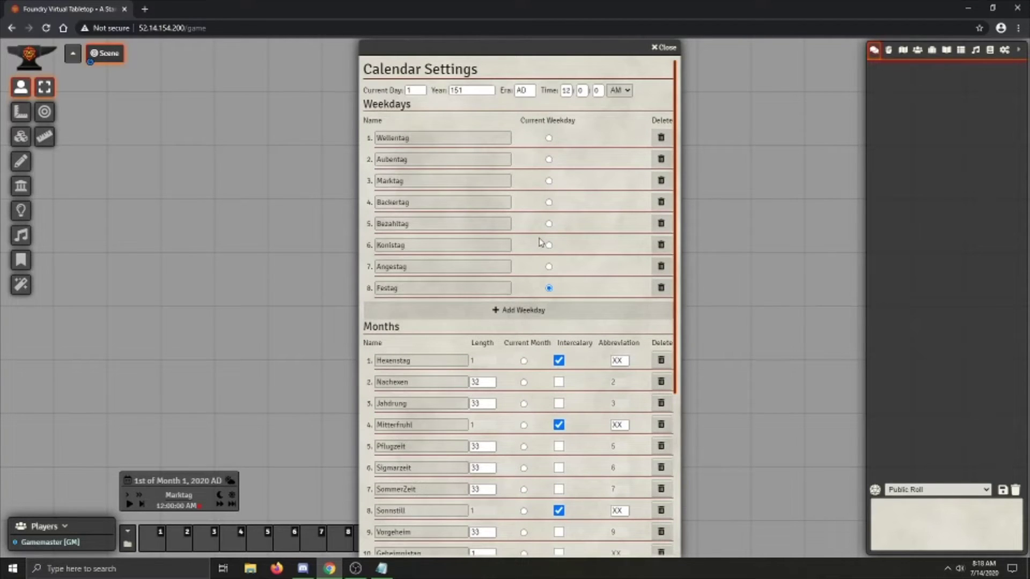
# Delete the first fourteen months, Hexenstag through Brauzeit, from the calendar's month list.
pyautogui.moveTo(583, 42); pyautogui.dragTo(585, 42)
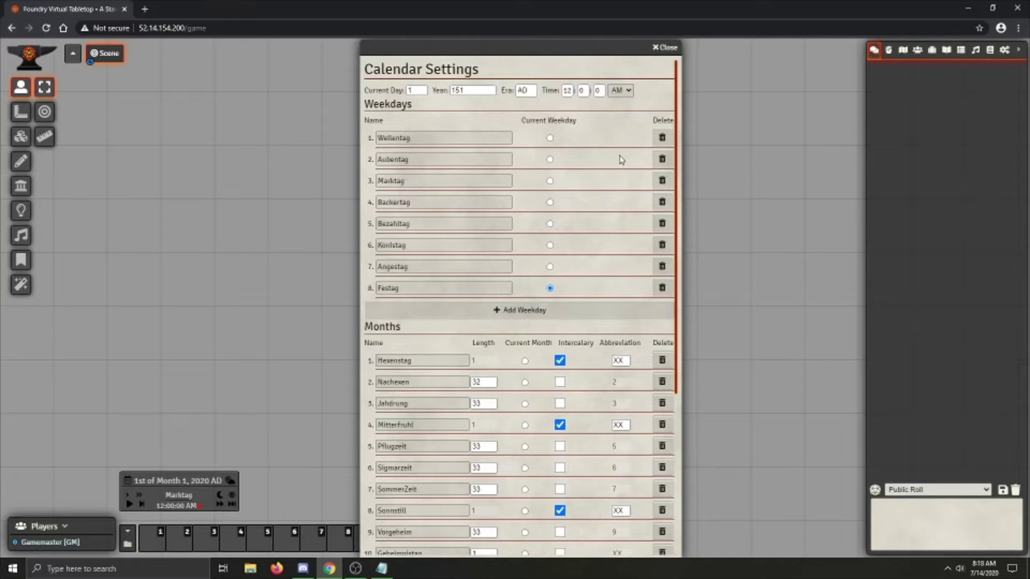
pyautogui.scroll(-4, 614, 161)
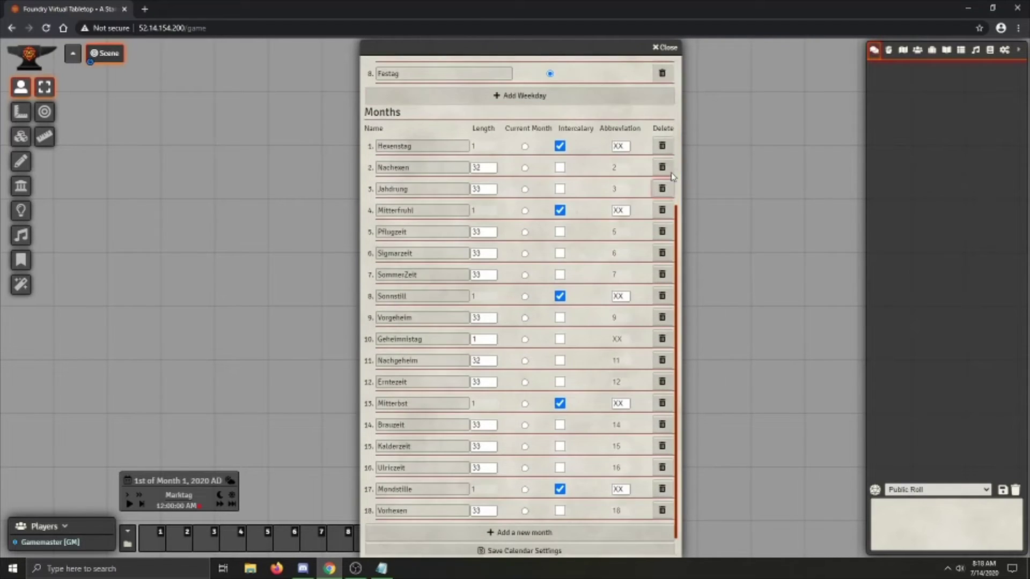
pyautogui.click(662, 146)
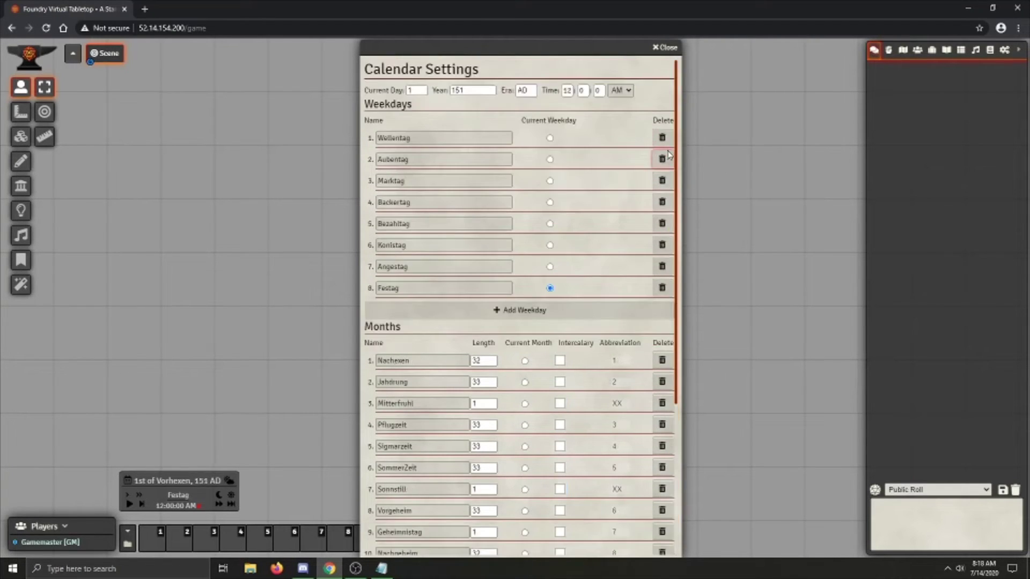
pyautogui.click(661, 360)
pyautogui.click(662, 360)
pyautogui.click(663, 369)
pyautogui.click(664, 368)
pyautogui.click(664, 368)
pyautogui.click(663, 369)
pyautogui.click(663, 368)
pyautogui.click(663, 368)
pyautogui.click(665, 368)
pyautogui.click(664, 368)
pyautogui.click(665, 368)
pyautogui.click(664, 368)
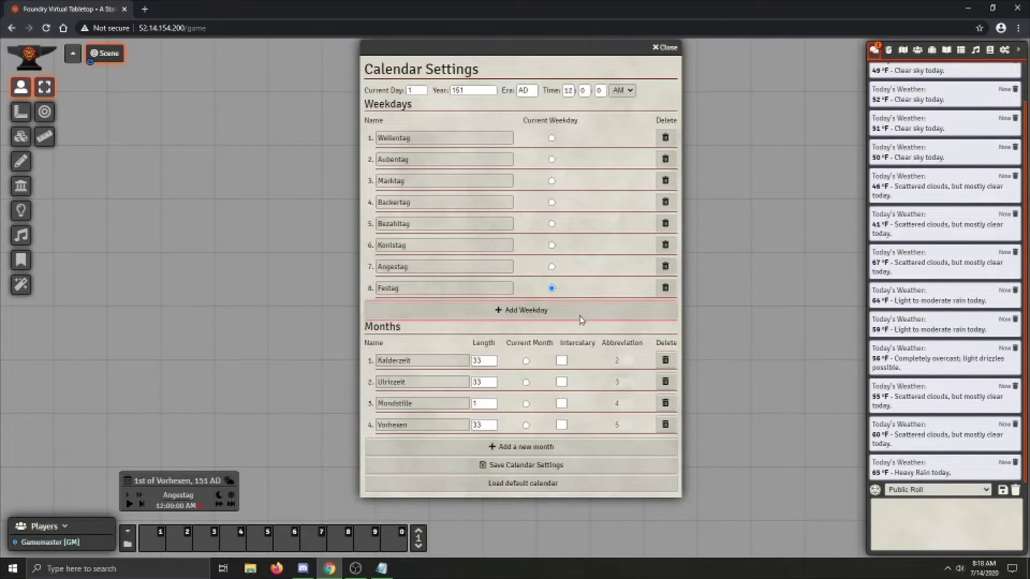
# Add a new month named Bobmonth with a length of 22 days and make it the current month.
pyautogui.click(531, 447)
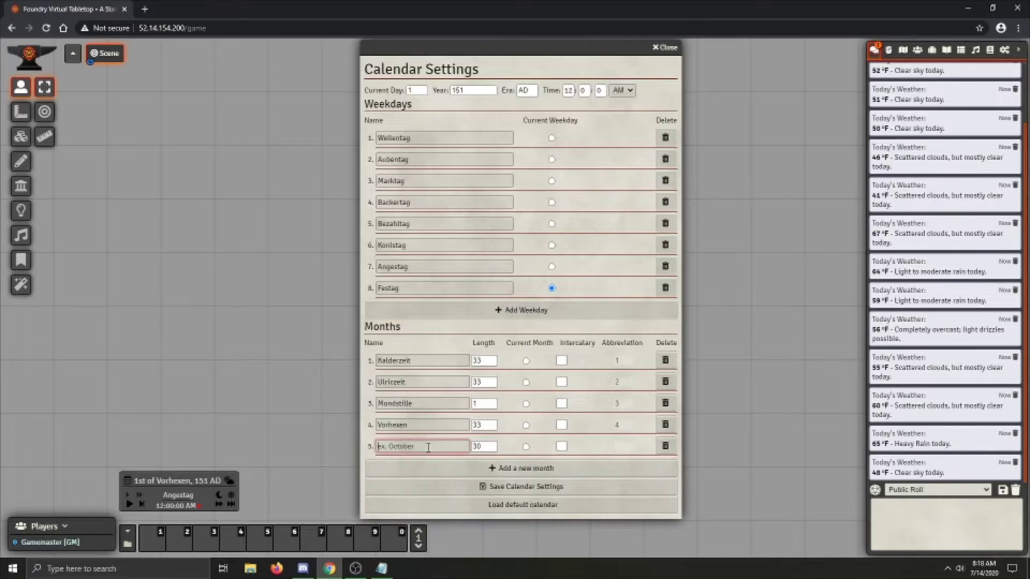
pyautogui.write('Bobmonth')
pyautogui.click(482, 441)
pyautogui.write('22')
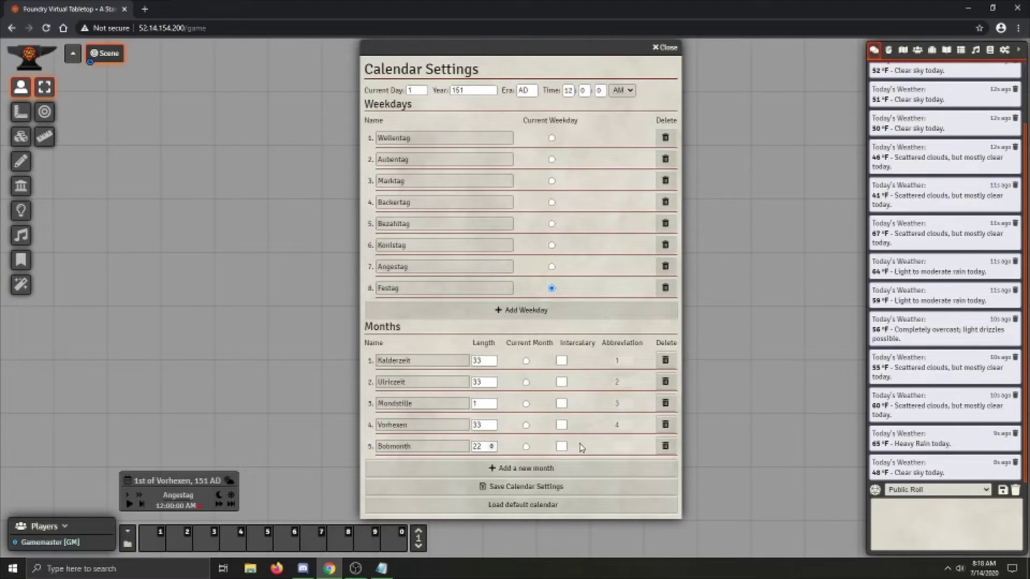
pyautogui.click(526, 446)
# Delete the weekdays Backertag through Angestag, plus Marktag, from the calendar.
pyautogui.click(665, 202)
pyautogui.click(665, 202)
pyautogui.click(665, 201)
pyautogui.click(665, 202)
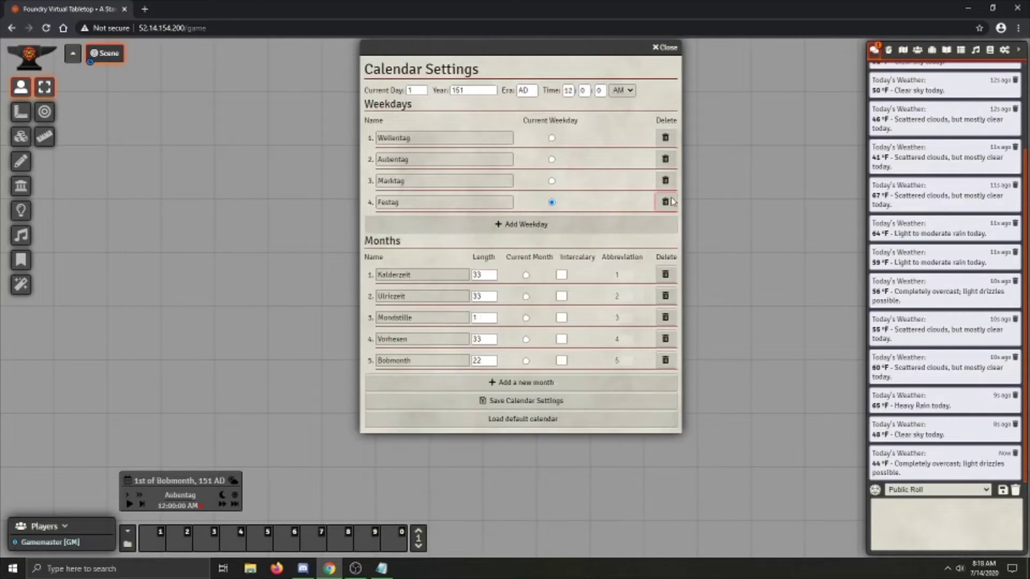
pyautogui.click(665, 180)
# Add a new weekday named Bobday after Festag.
pyautogui.click(502, 203)
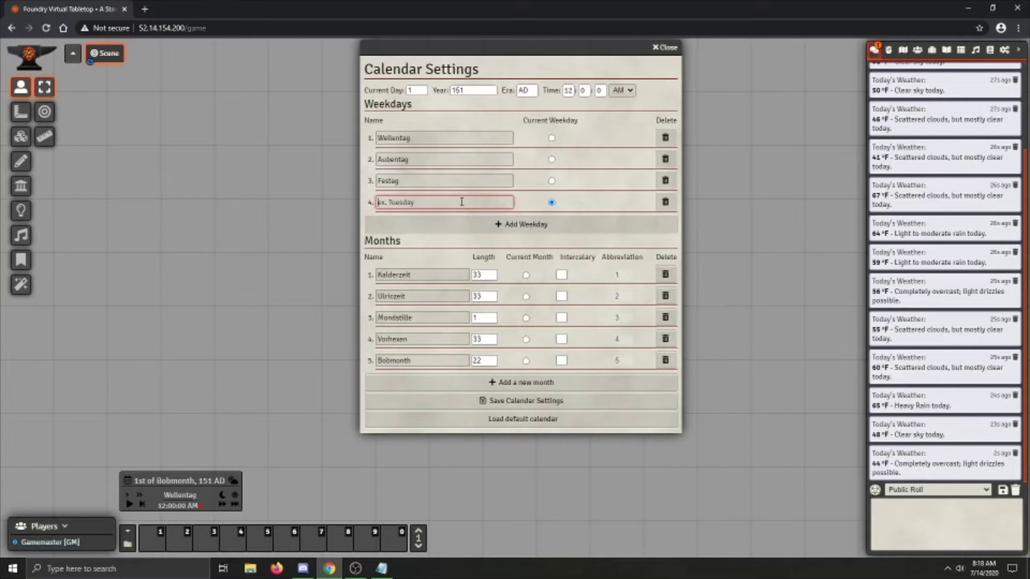
pyautogui.write('Bobdayu')
pyautogui.press('BackSpace')
# Set the current day to 7, the year to 2222 and the era to BC, and save the calendar settings.
pyautogui.click(422, 89)
pyautogui.click(423, 89)
pyautogui.doubleClick(467, 92)
pyautogui.write('2222')
pyautogui.click(524, 88)
pyautogui.doubleClick(524, 88)
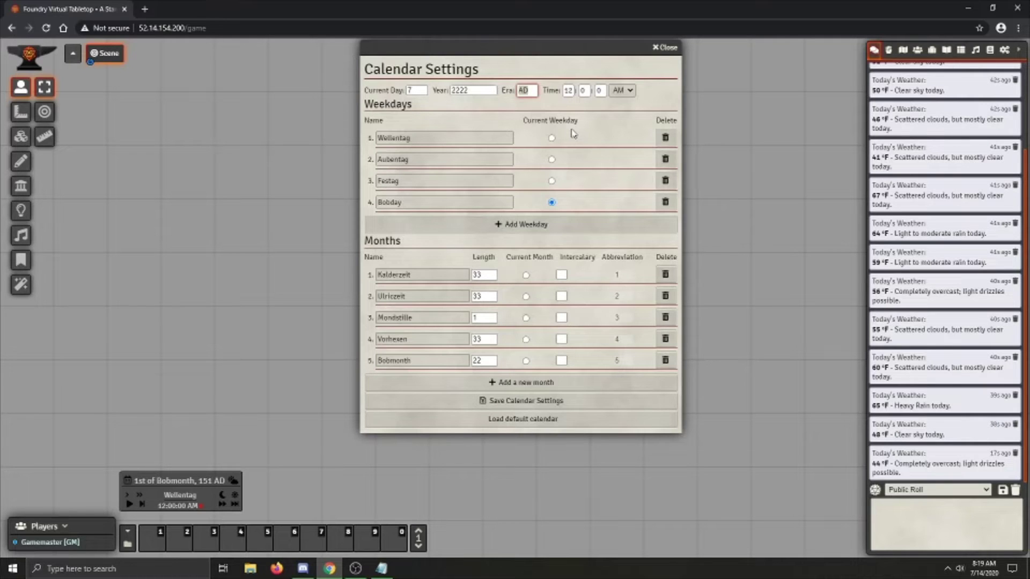
pyautogui.write('BC')
pyautogui.click(609, 117)
pyautogui.click(619, 91)
pyautogui.click(659, 106)
pyautogui.click(550, 401)
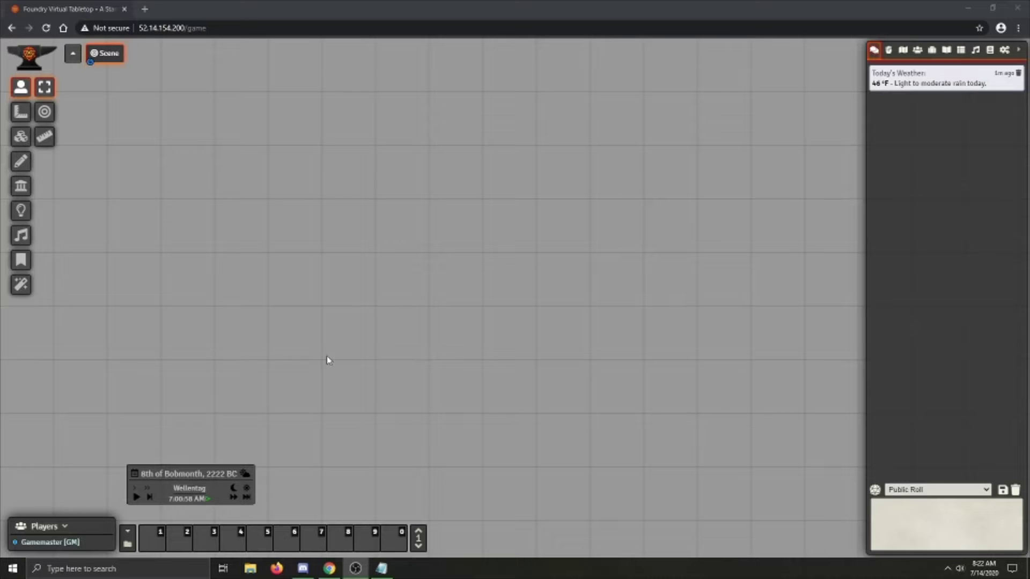
# Toggle the real-time clock and advance the game time in small increments, finishing with a one-hour advance.
pyautogui.click(179, 503)
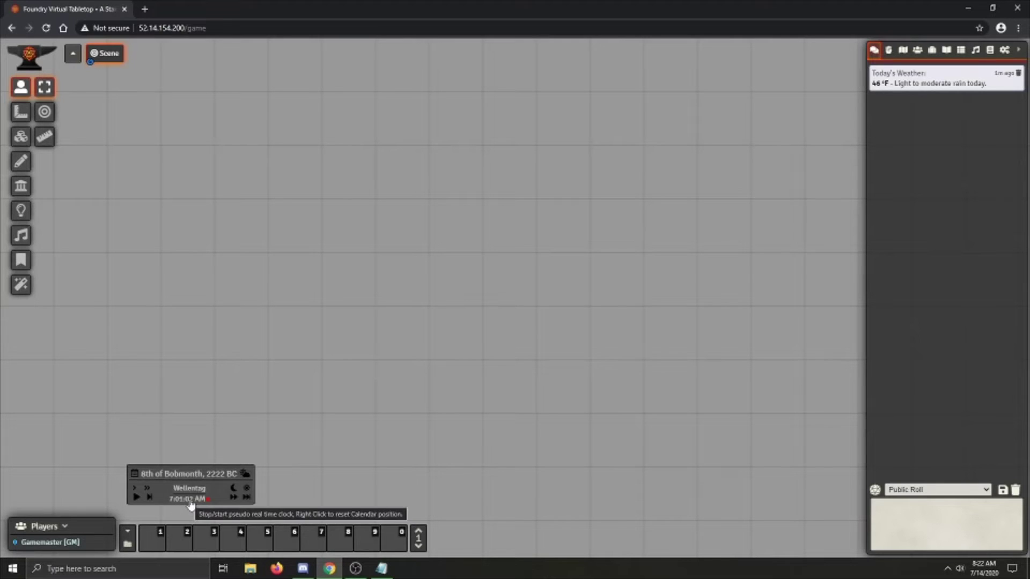
pyautogui.click(134, 491)
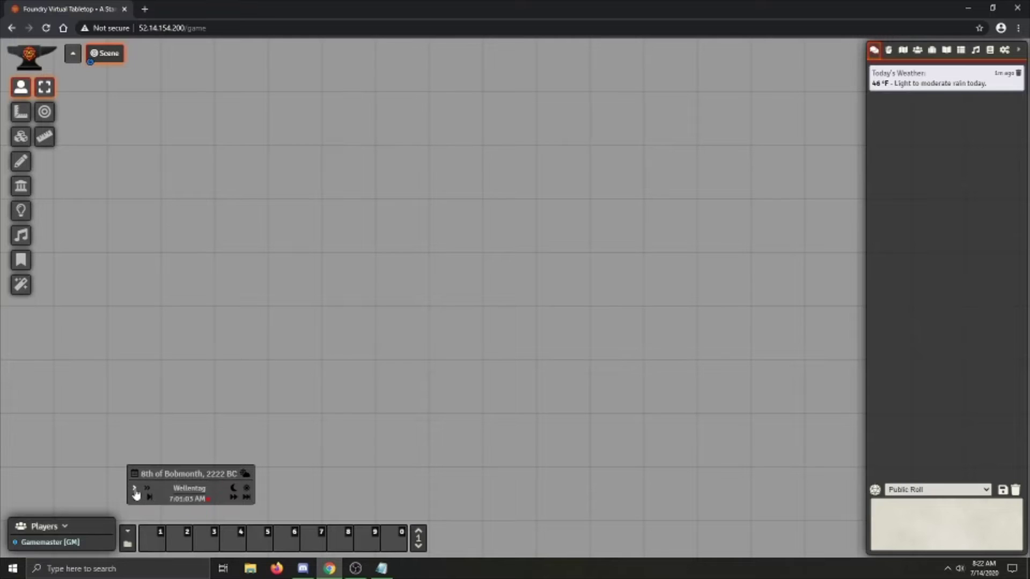
pyautogui.click(135, 491)
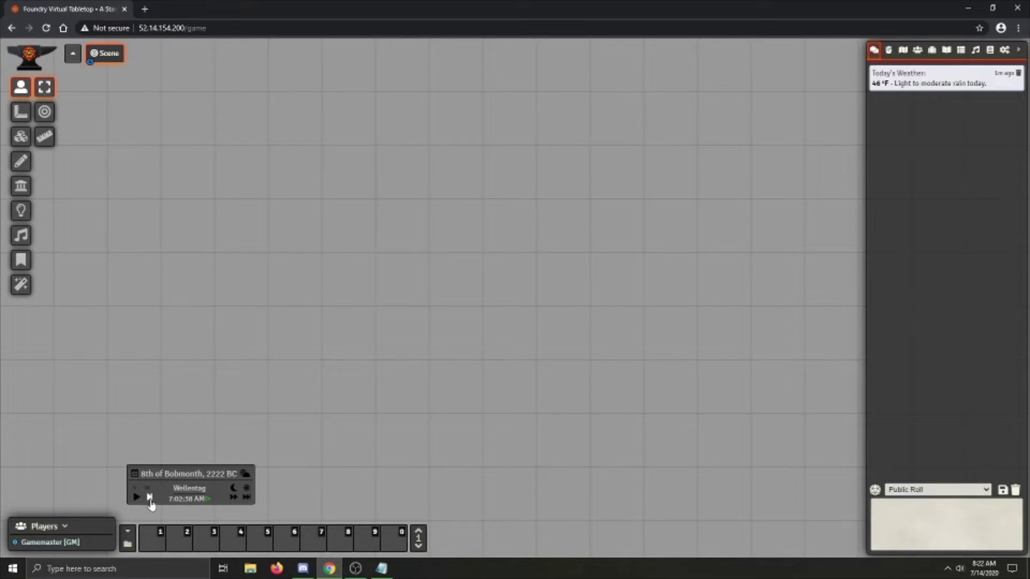
pyautogui.click(150, 498)
pyautogui.click(149, 497)
pyautogui.click(233, 498)
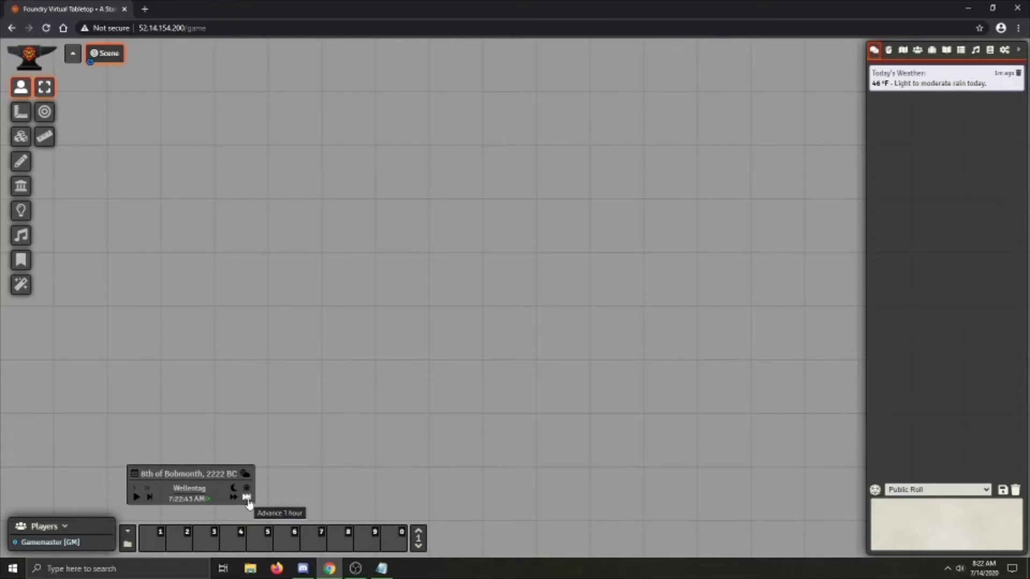
pyautogui.click(247, 498)
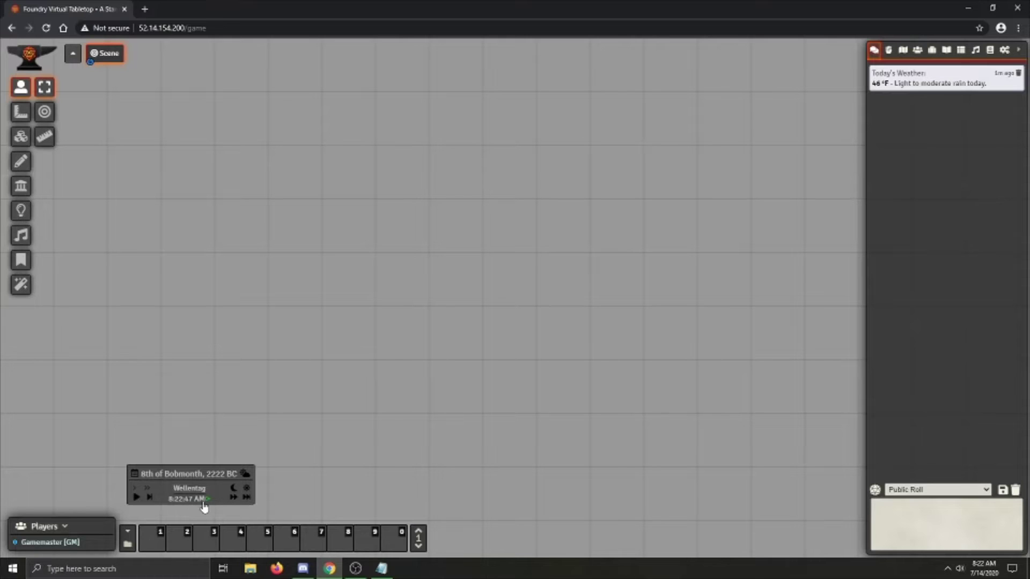
# Advance the calendar to midnight and on to 7am, and reposition the calendar display on the scene.
pyautogui.click(234, 489)
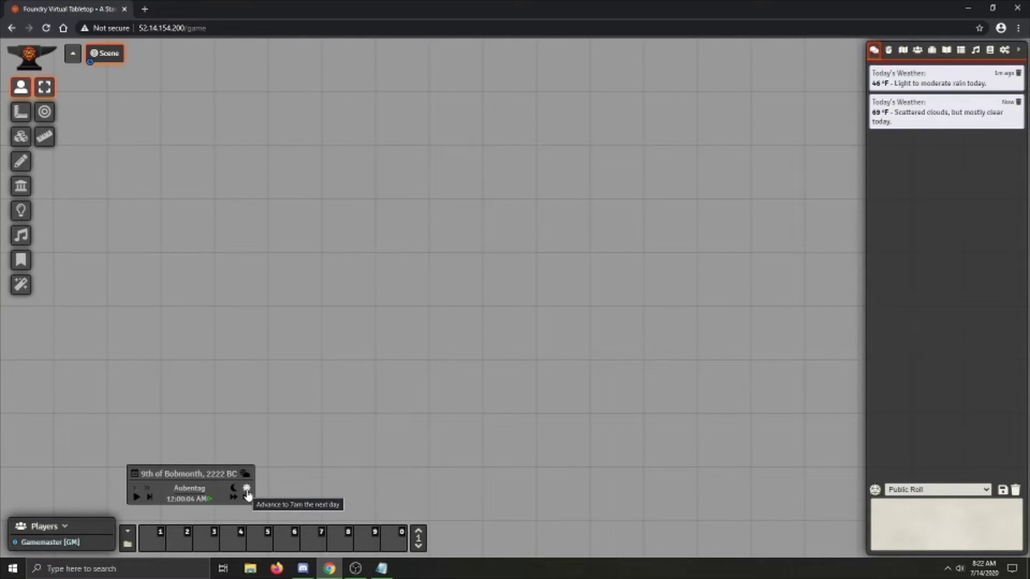
pyautogui.click(247, 490)
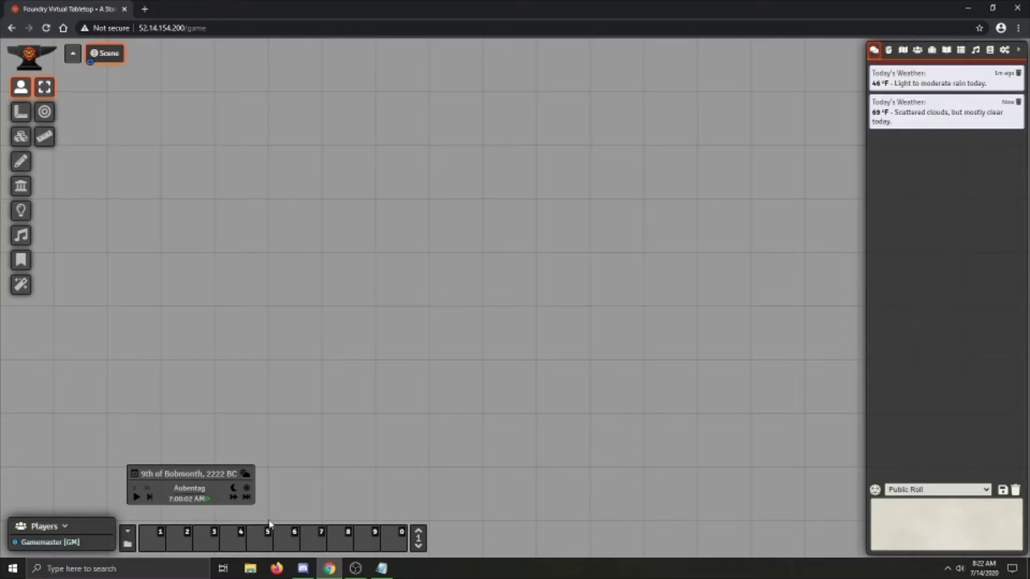
pyautogui.moveTo(165, 478); pyautogui.dragTo(177, 423)
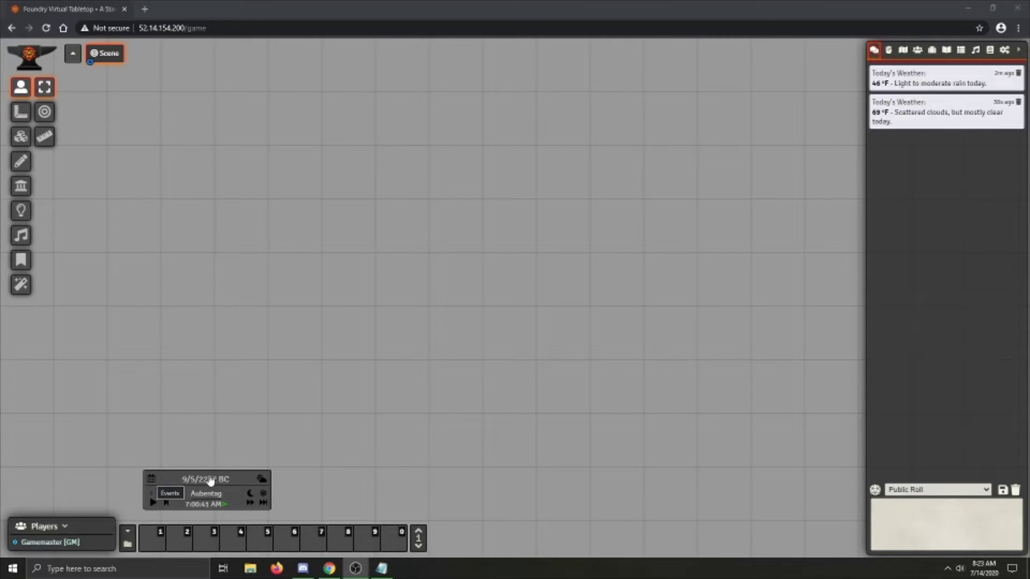
# Open the calendar's Events settings and review the Moons, Seasons, Reoccuring Events and One Time Events sections.
pyautogui.click(152, 479)
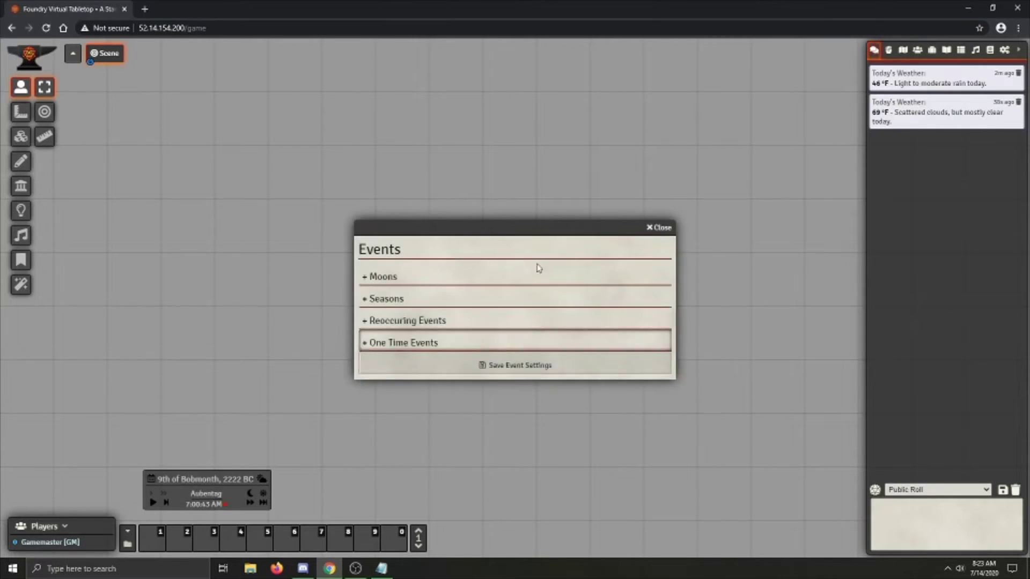
pyautogui.moveTo(449, 227); pyautogui.dragTo(333, 89)
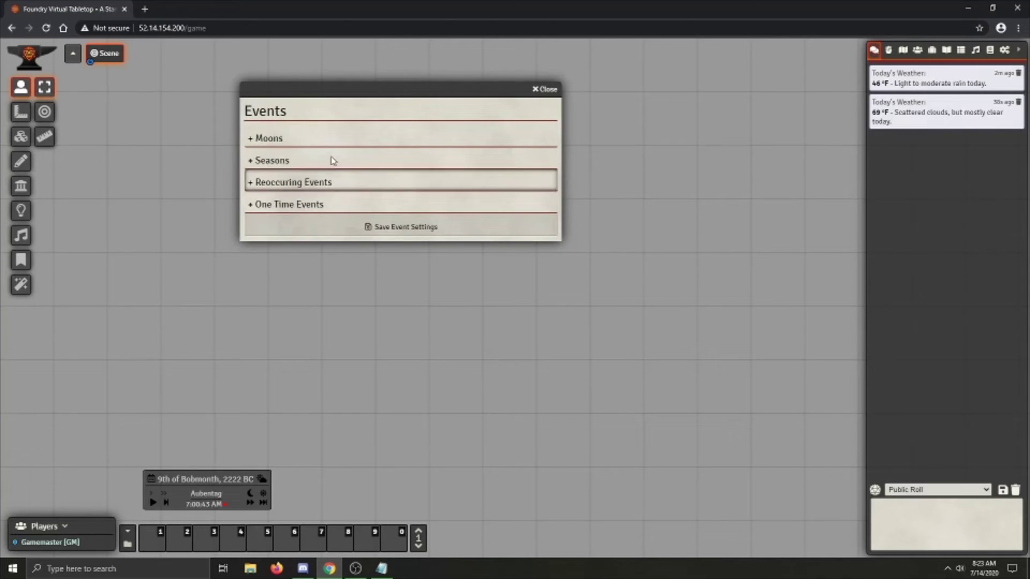
pyautogui.click(341, 138)
pyautogui.click(359, 197)
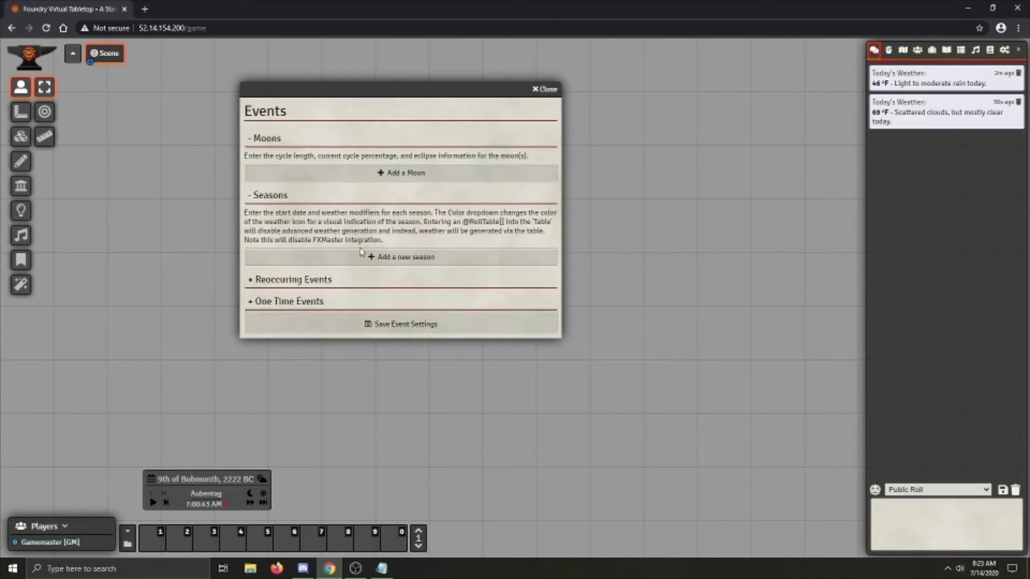
pyautogui.click(351, 279)
pyautogui.click(355, 336)
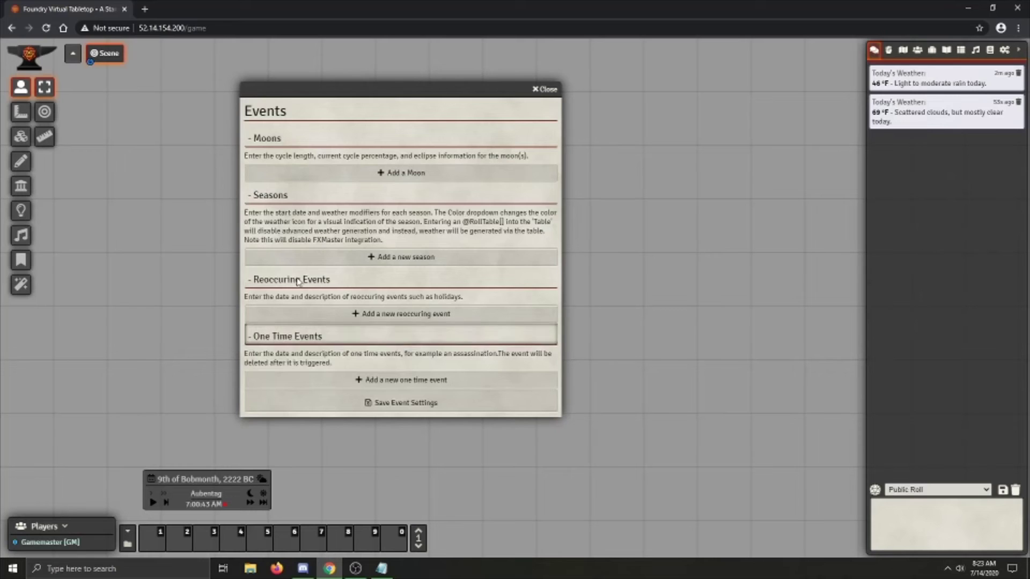
pyautogui.click(334, 198)
pyautogui.click(333, 217)
pyautogui.click(334, 239)
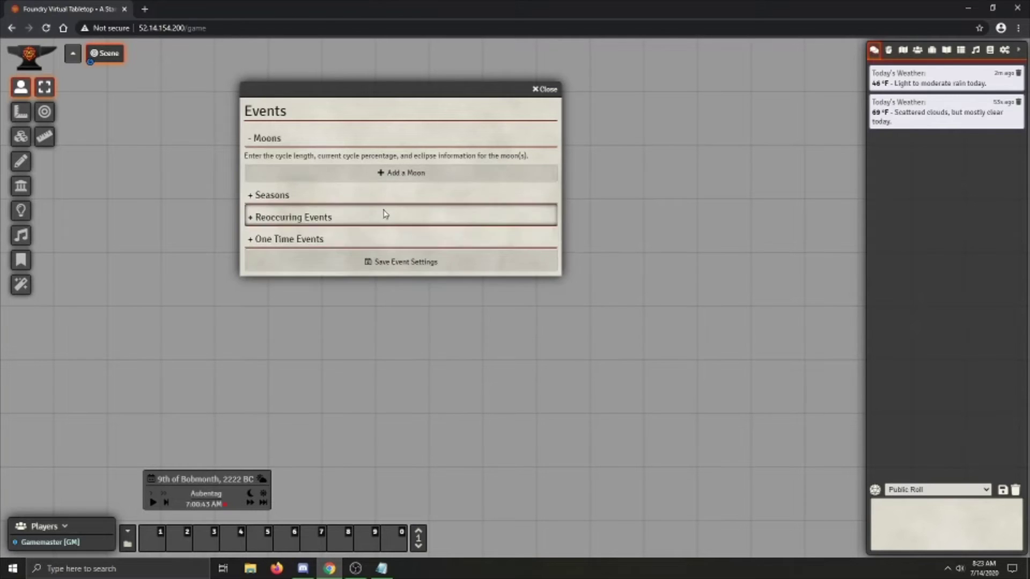
# Add a moon named Mooooon to the calendar events.
pyautogui.click(411, 176)
pyautogui.click(396, 138)
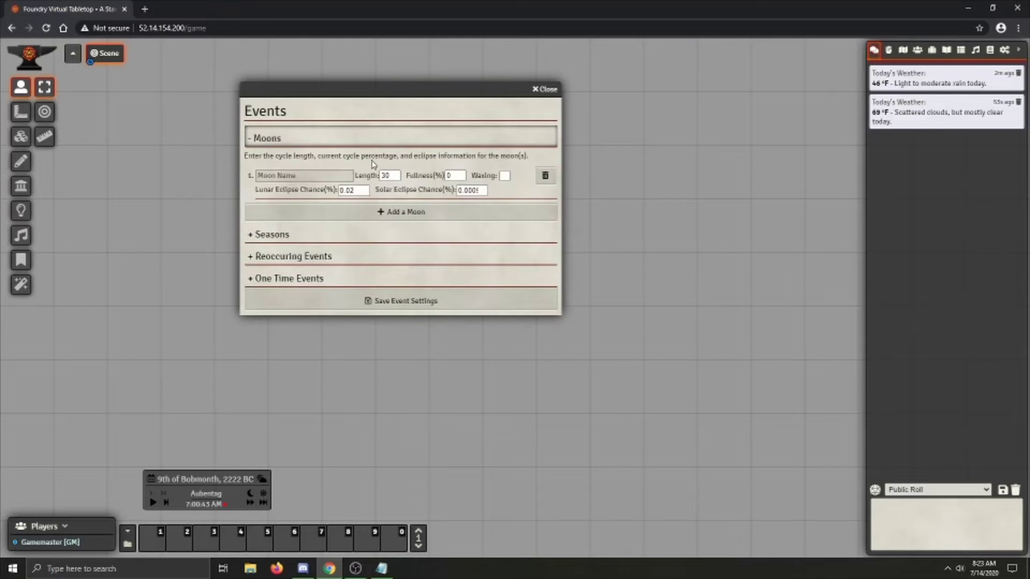
pyautogui.click(316, 176)
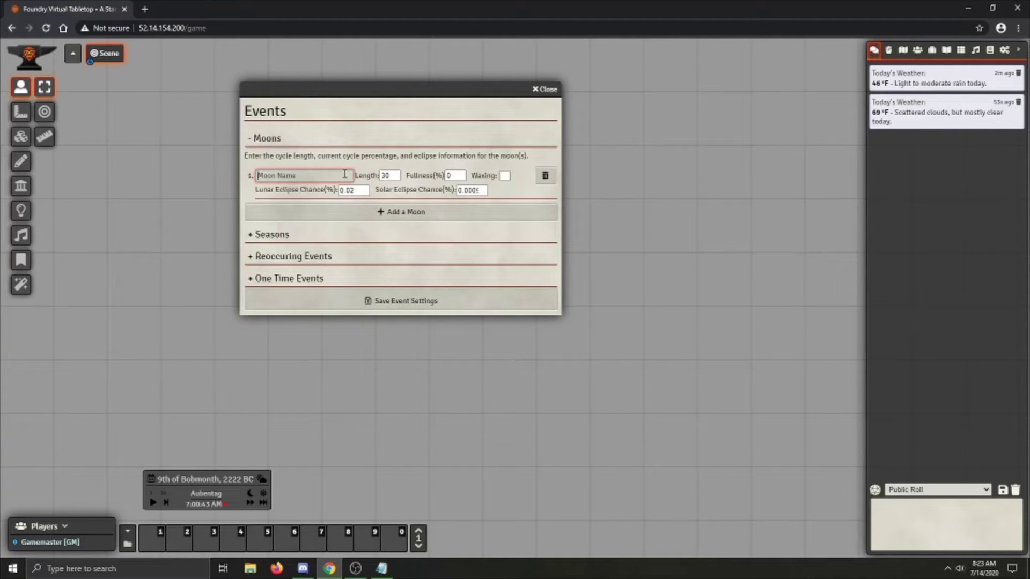
pyautogui.write('Mooooon')
# Set the moon's cycle length to 22 and its fullness to 25%, and mark it as waxing.
pyautogui.click(390, 147)
pyautogui.click(386, 139)
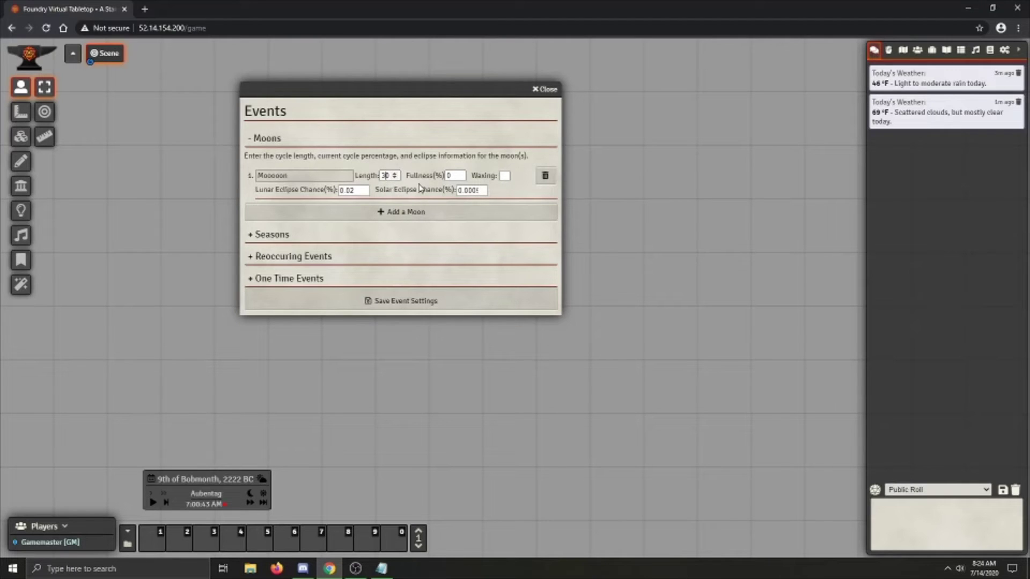
pyautogui.press('BackSpace')
pyautogui.press('BackSpace')
pyautogui.write('22')
pyautogui.click(457, 175)
pyautogui.write('25')
pyautogui.click(504, 176)
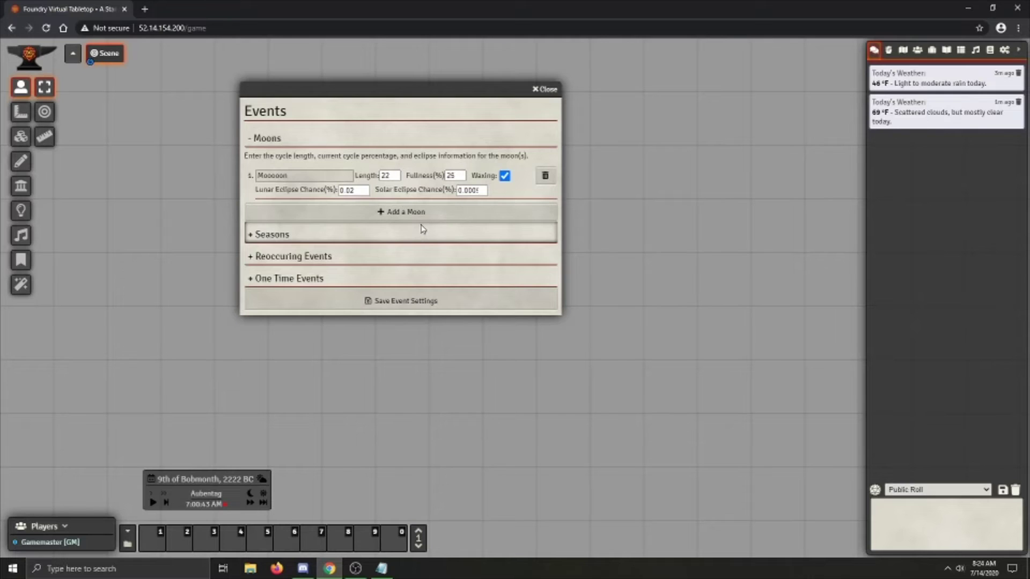
# Add four new season entries under Seasons in the event settings.
pyautogui.click(321, 237)
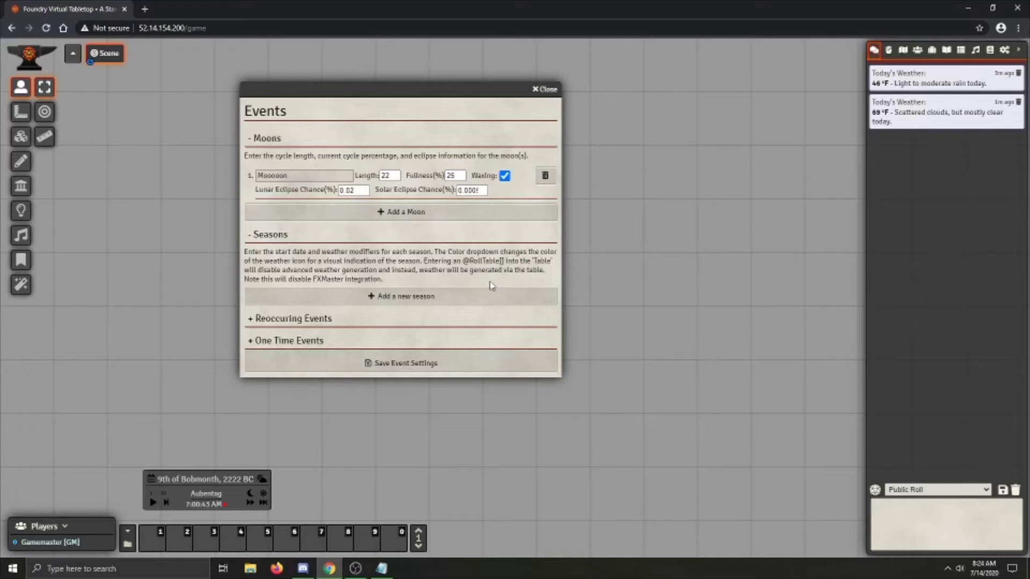
pyautogui.click(484, 296)
pyautogui.click(358, 168)
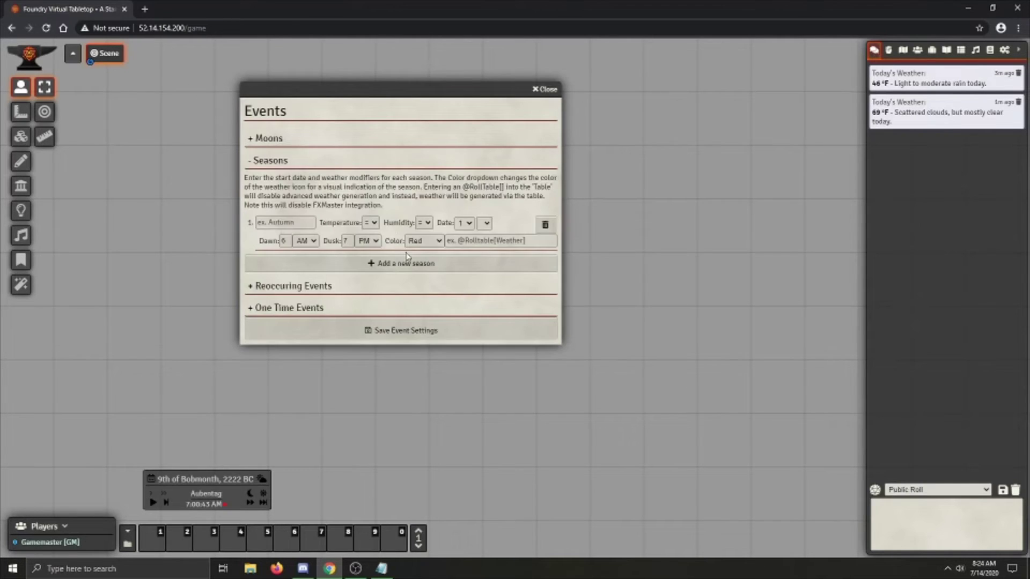
pyautogui.click(407, 261)
pyautogui.click(354, 161)
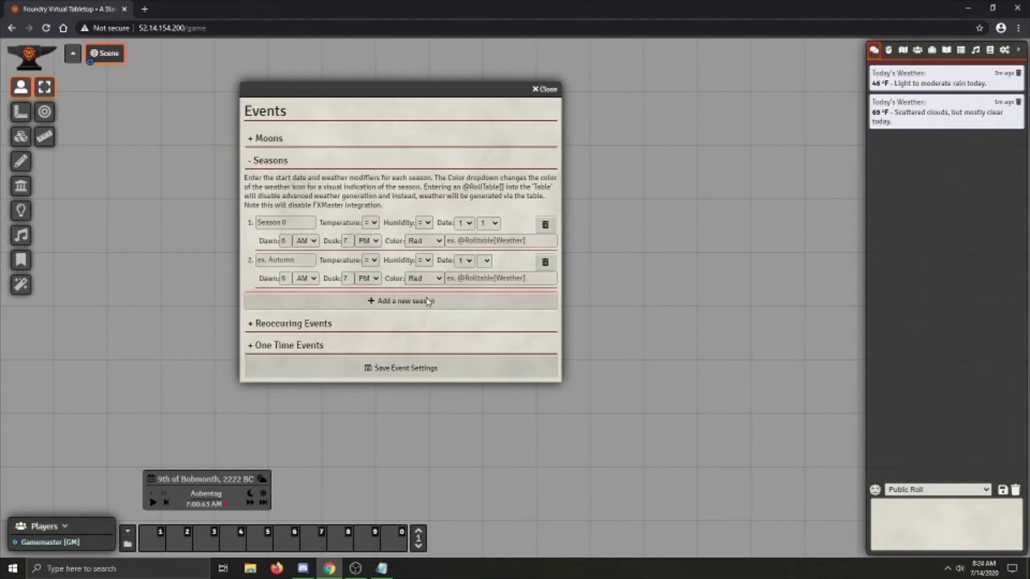
pyautogui.click(428, 301)
pyautogui.click(377, 163)
pyautogui.click(417, 342)
pyautogui.click(357, 161)
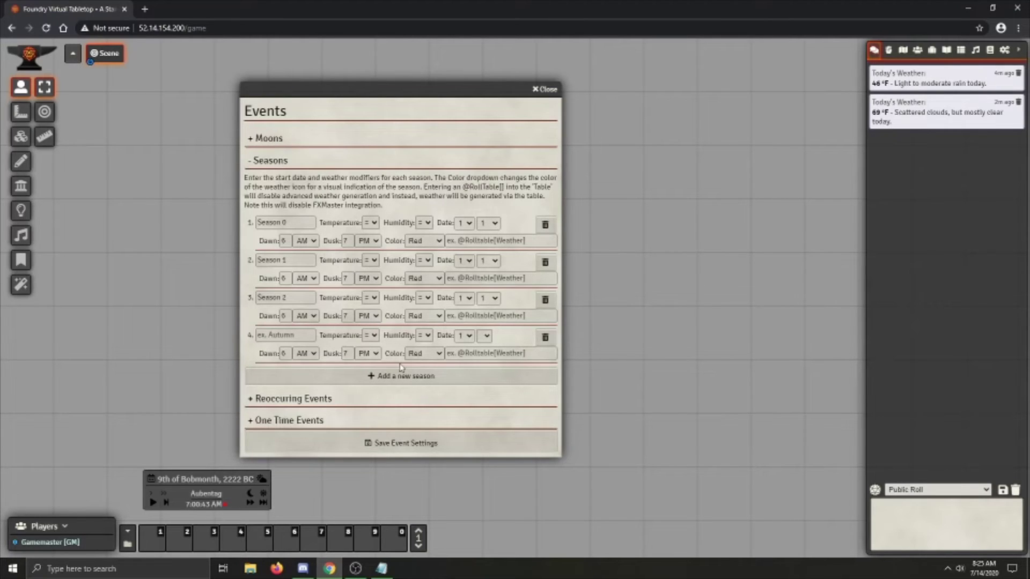
# Name the four seasons Sum, fall, winter and spring, in that order.
pyautogui.tripleClick(302, 226)
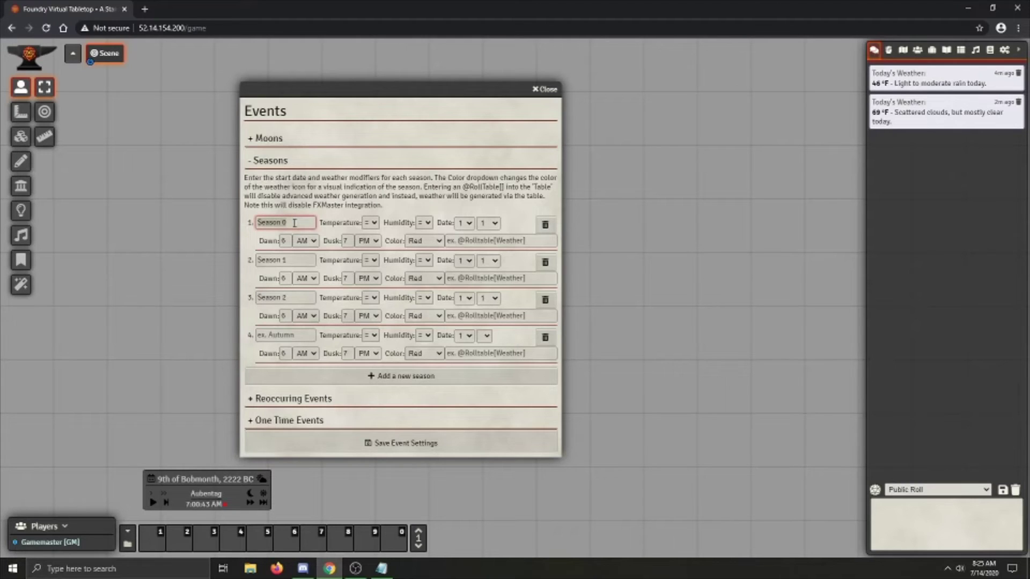
pyautogui.write('Sum')
pyautogui.click(309, 263)
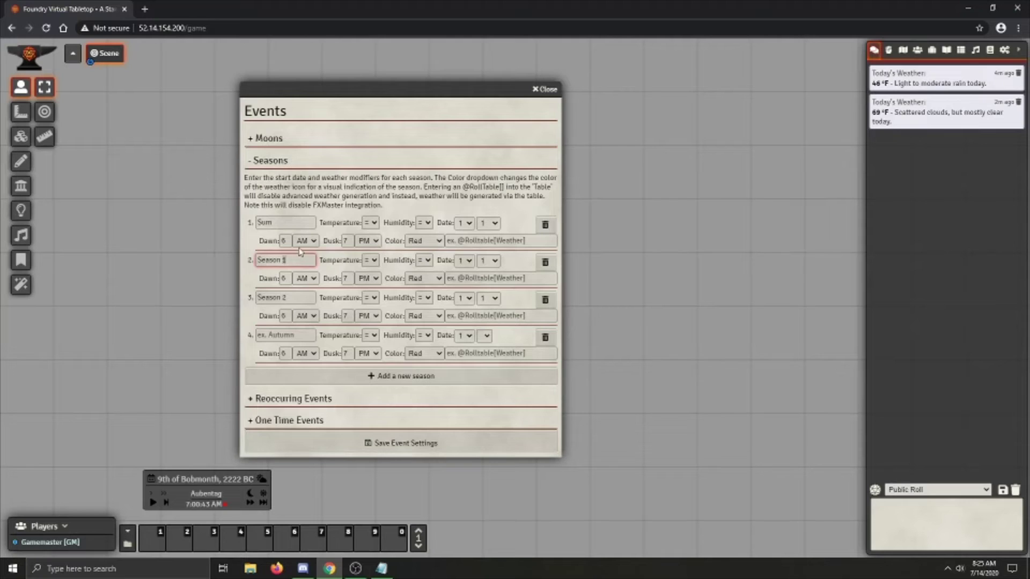
pyautogui.click(305, 241)
pyautogui.click(284, 260)
pyautogui.moveTo(259, 260); pyautogui.dragTo(287, 261)
pyautogui.write('fall')
pyautogui.click(293, 295)
pyautogui.hotkey('ctrl', 'a')
pyautogui.write('winte')
pyautogui.click(287, 331)
pyautogui.write('spring')
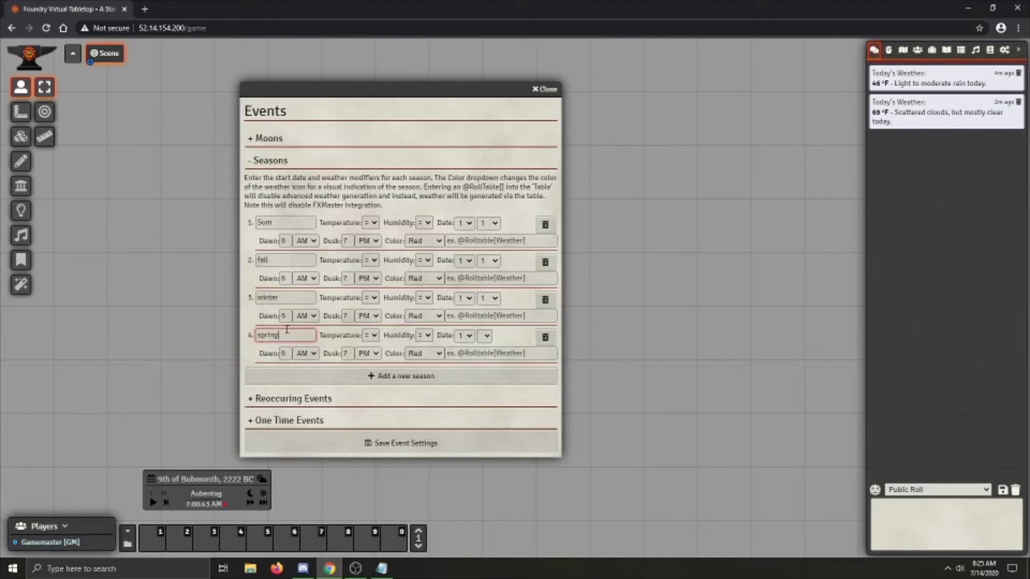
# Set the Sum season's start date to month 1, day 1, and its temperature and humidity modifiers to +.
pyautogui.click(387, 209)
pyautogui.click(463, 224)
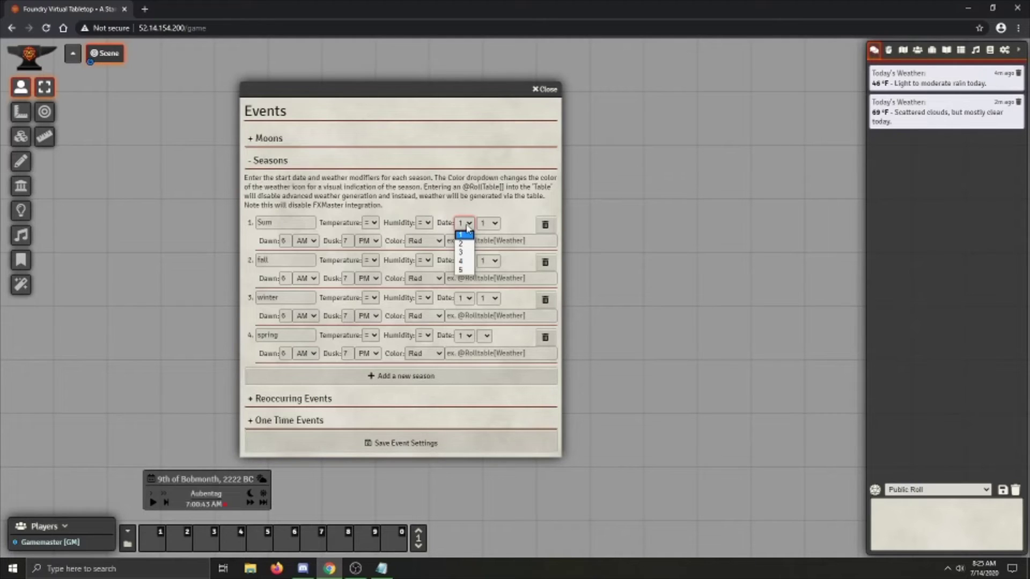
pyautogui.click(464, 234)
pyautogui.click(492, 224)
pyautogui.click(486, 232)
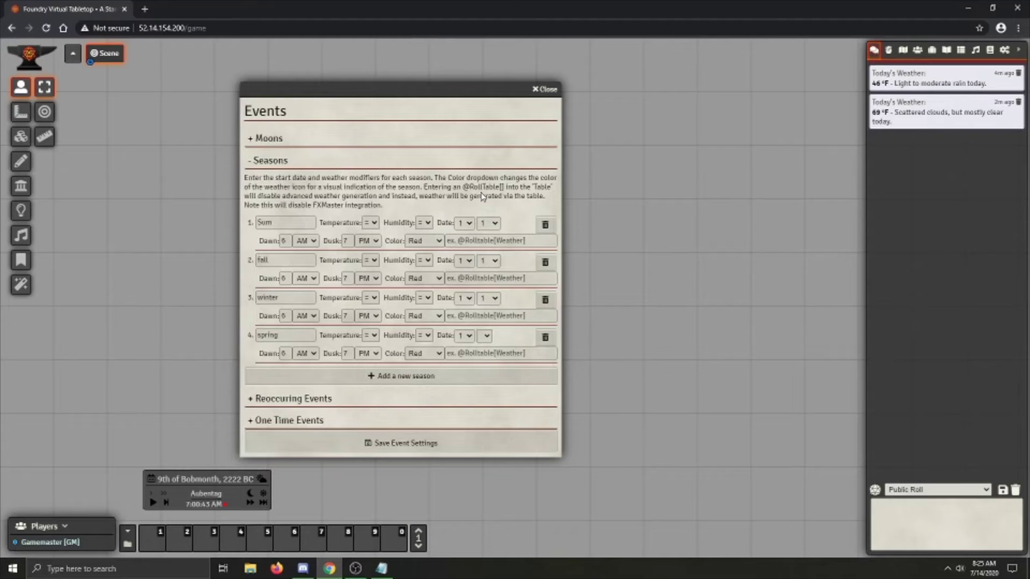
pyautogui.click(376, 222)
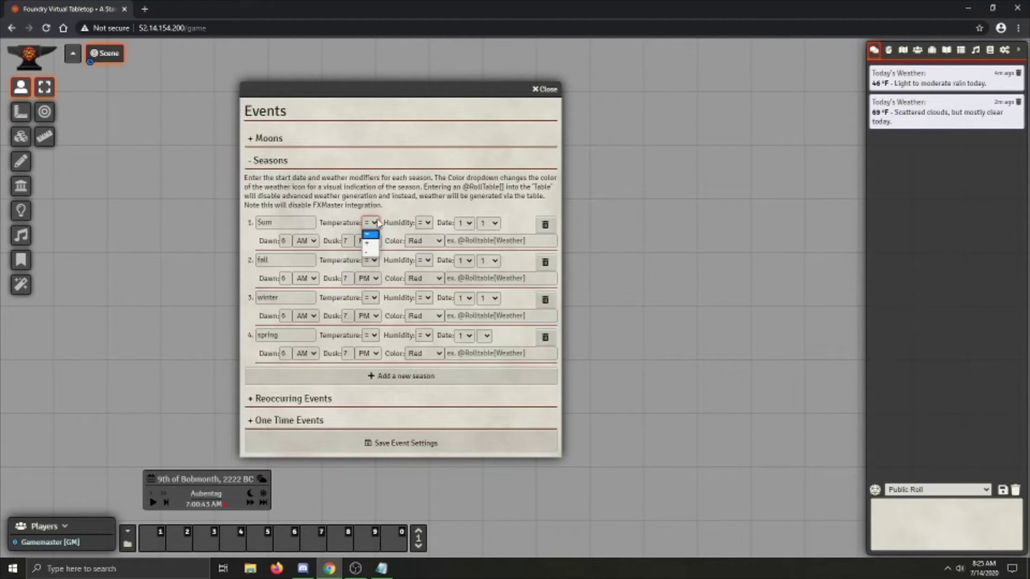
pyautogui.click(373, 251)
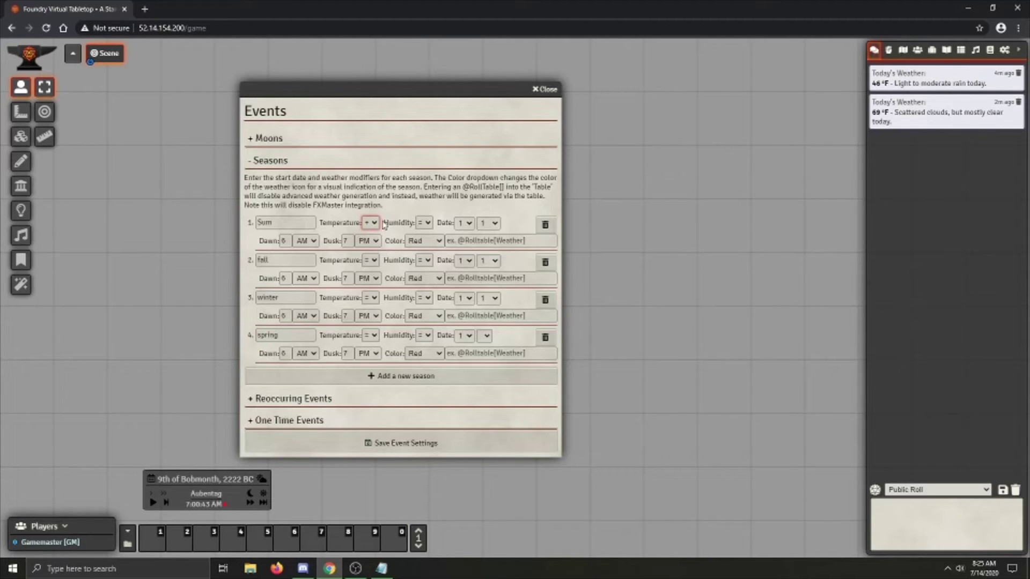
pyautogui.click(419, 225)
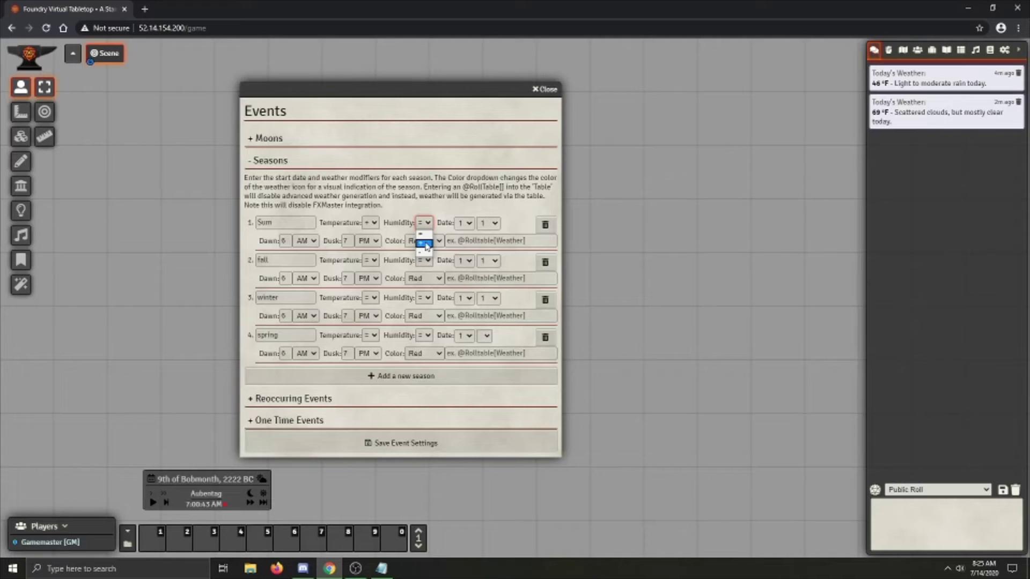
pyautogui.click(426, 245)
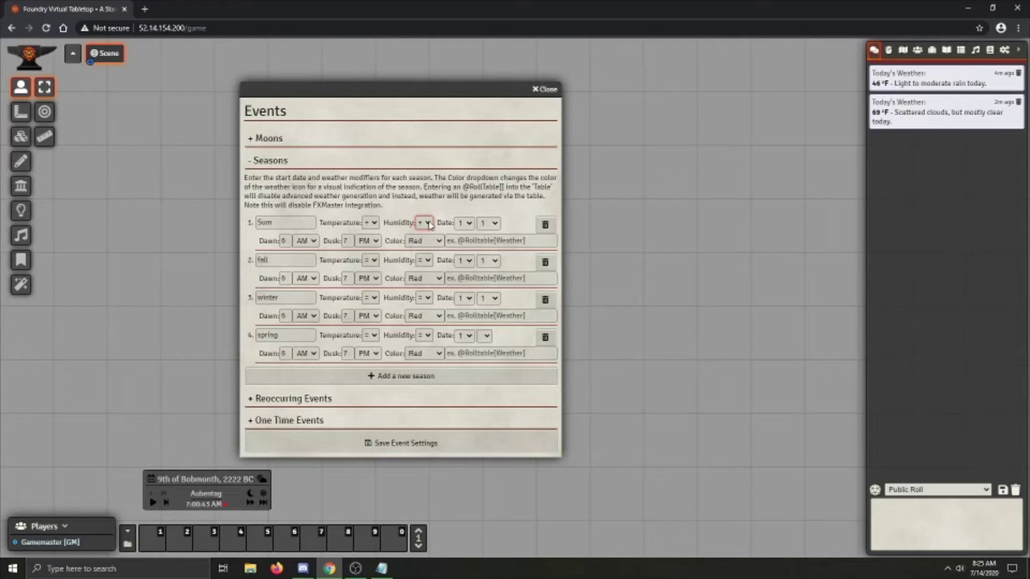
# Review the color choices for the Sum season and select Red.
pyautogui.click(284, 241)
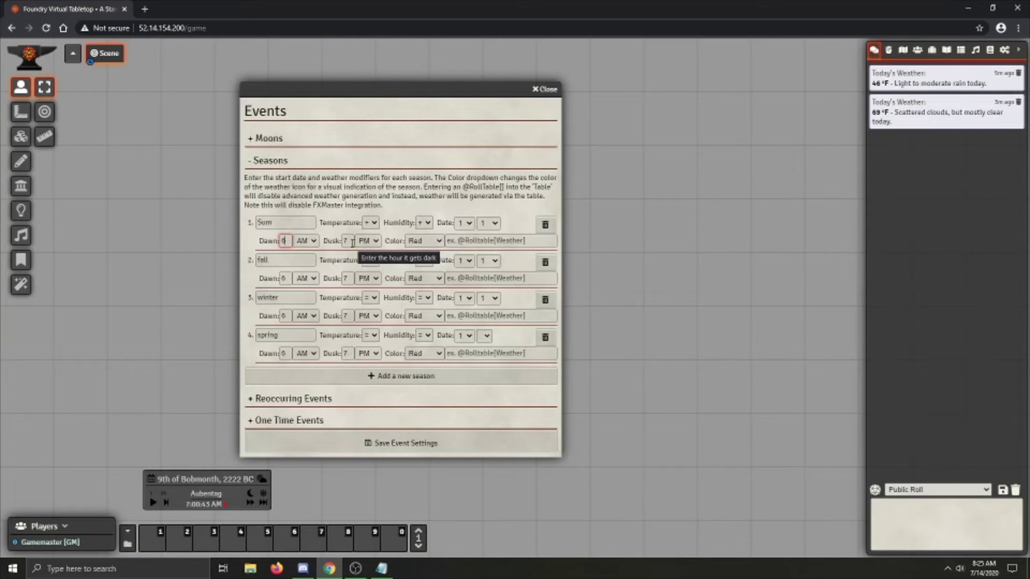
pyautogui.click(418, 241)
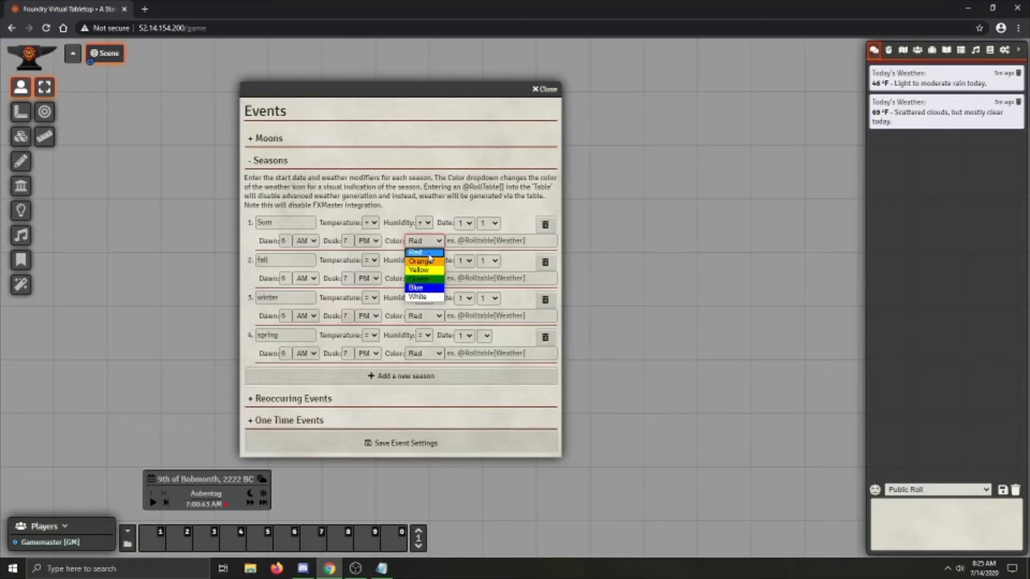
pyautogui.moveTo(257, 479)
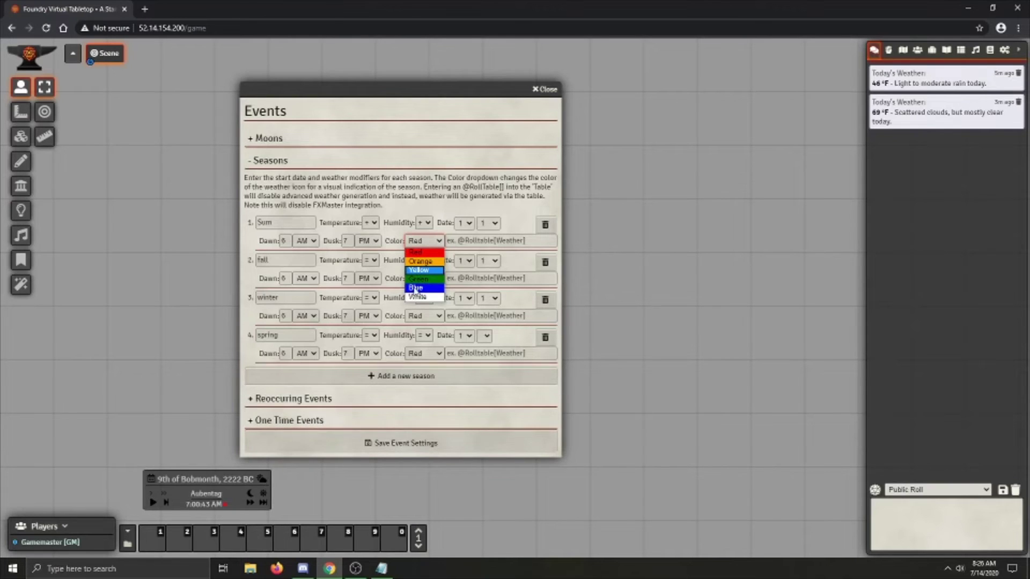
pyautogui.click(429, 257)
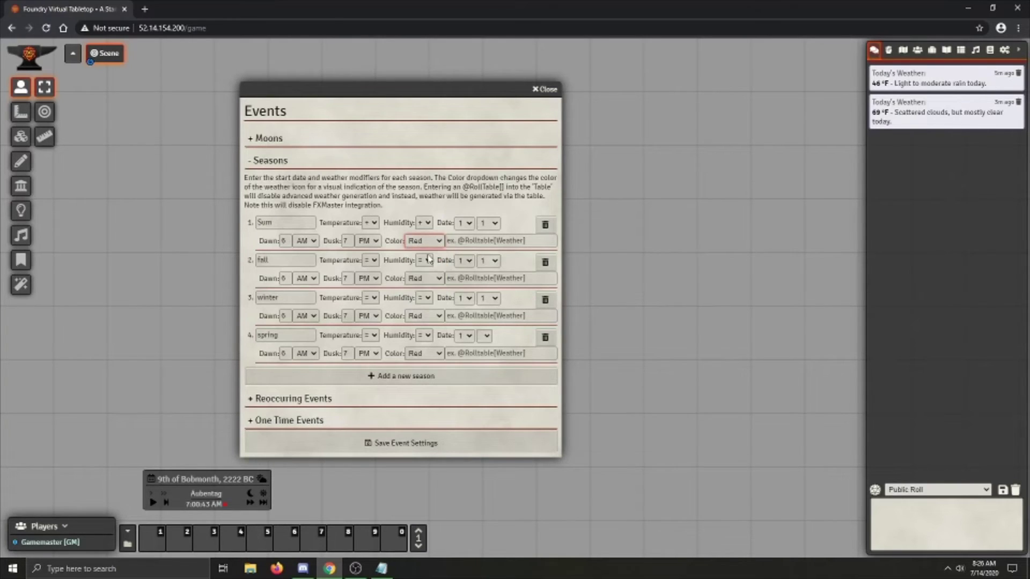
pyautogui.click(482, 241)
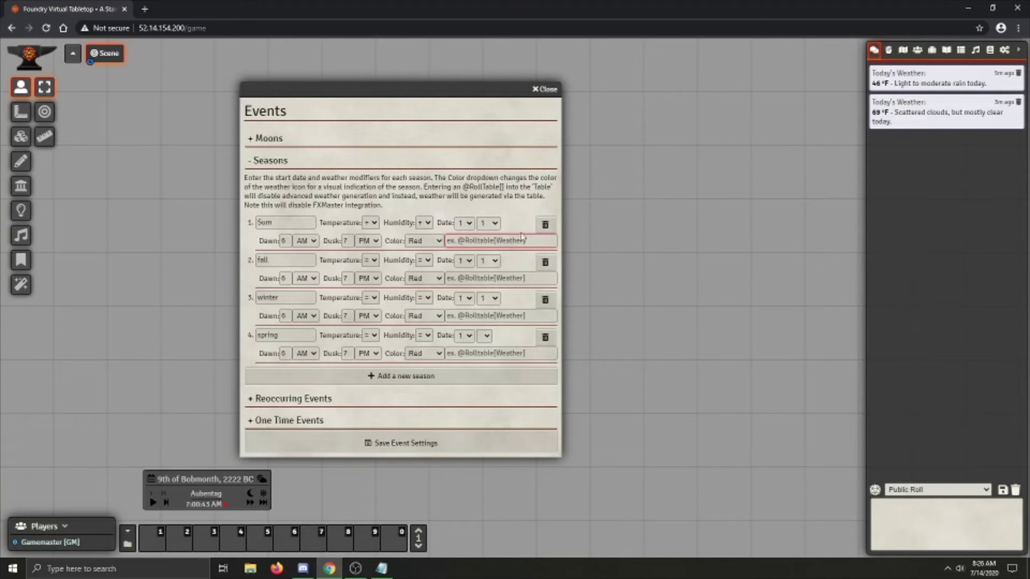
# Configure the fall season with temperature =, humidity -, start month 2 and color Orange.
pyautogui.click(373, 260)
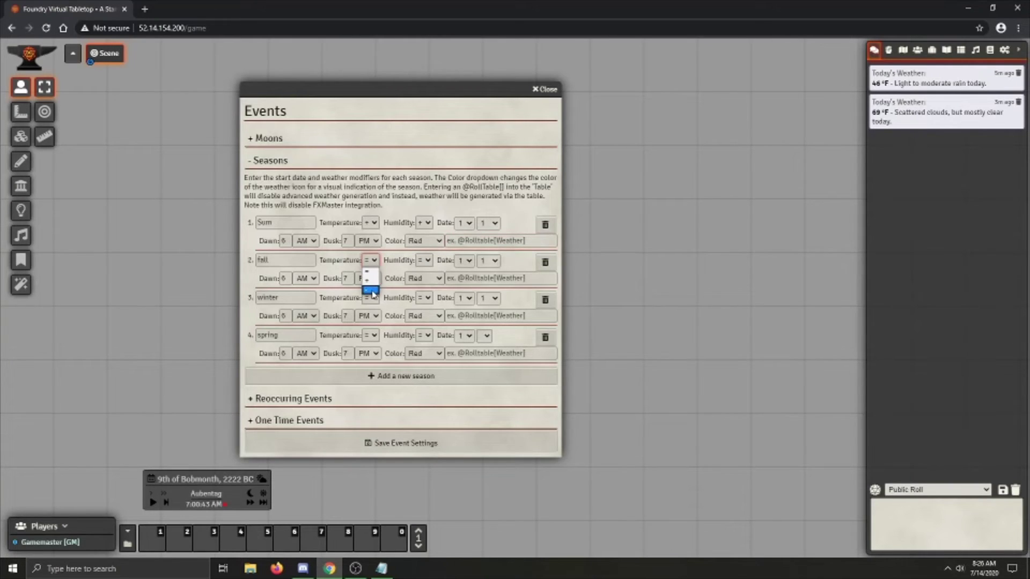
pyautogui.click(371, 290)
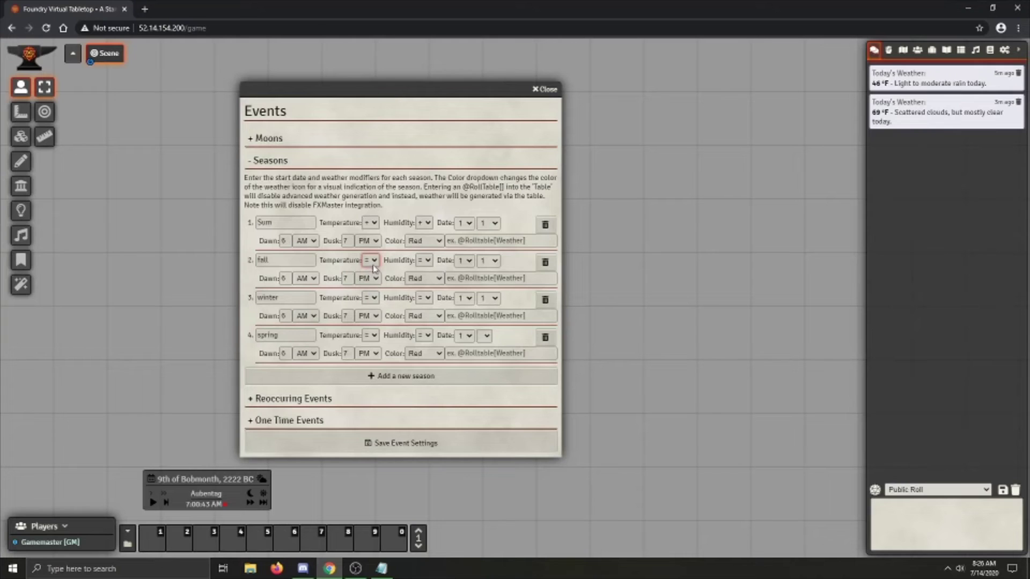
pyautogui.click(424, 260)
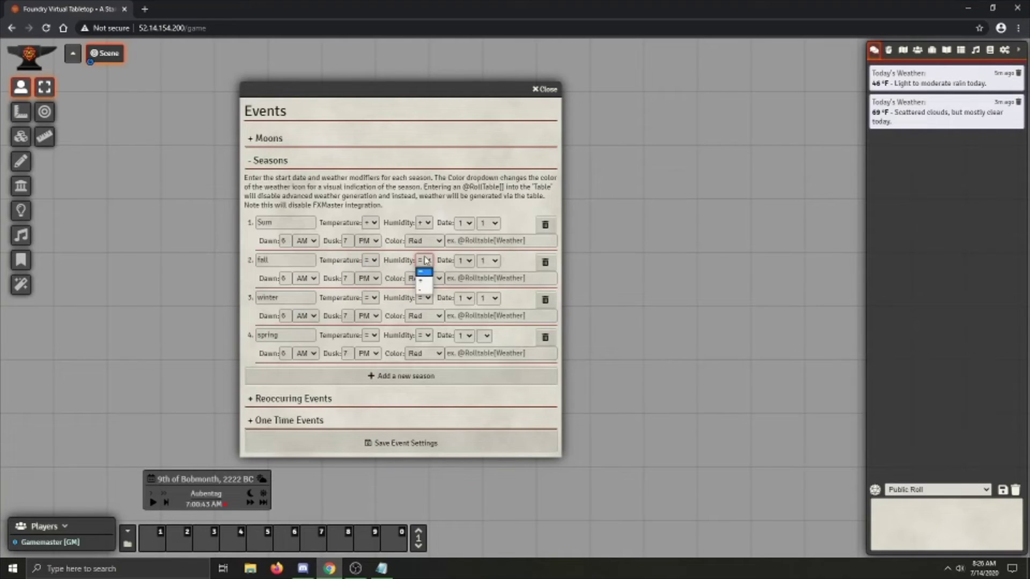
pyautogui.click(424, 290)
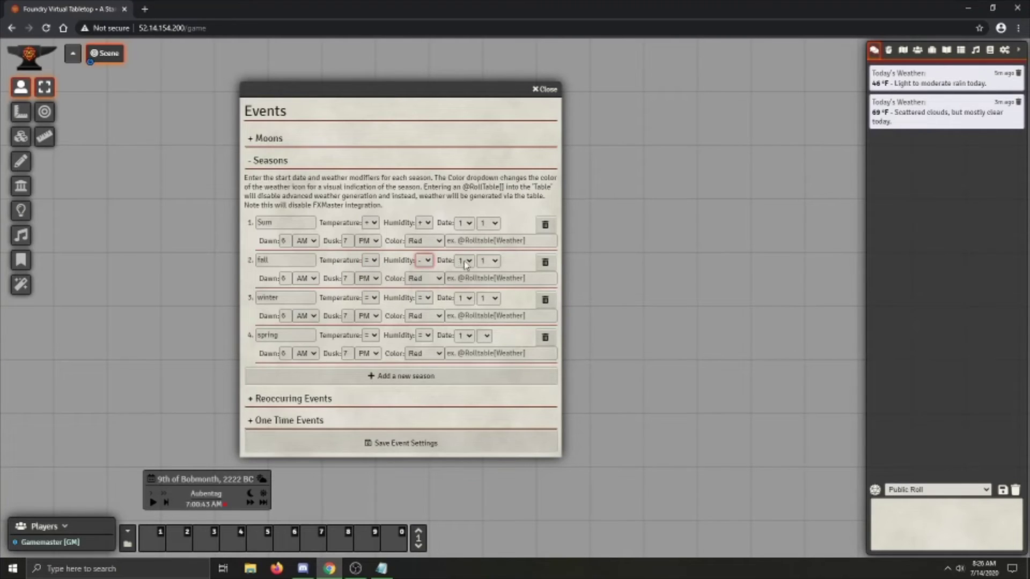
pyautogui.click(464, 261)
pyautogui.click(468, 284)
pyautogui.press('Down')
pyautogui.click(433, 278)
pyautogui.click(429, 298)
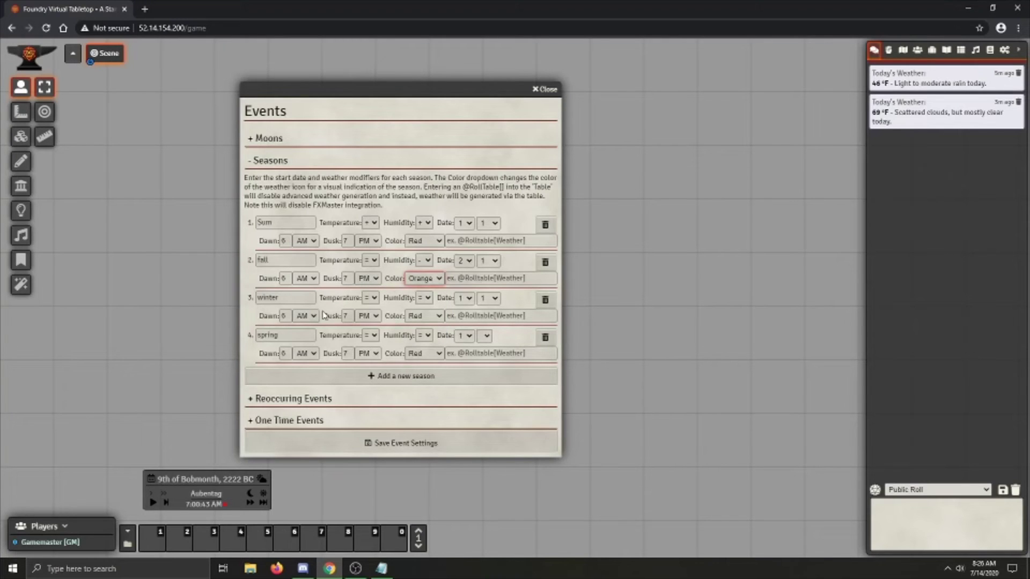
# Configure the winter season with temperature -, humidity -, start month 3 and color White.
pyautogui.click(375, 299)
pyautogui.click(370, 325)
pyautogui.click(427, 299)
pyautogui.click(424, 327)
pyautogui.click(465, 298)
pyautogui.click(464, 325)
pyautogui.click(424, 315)
pyautogui.click(424, 377)
# Configure the spring season with temperature =, humidity + and start month 4.
pyautogui.click(371, 335)
pyautogui.click(370, 346)
pyautogui.click(424, 335)
pyautogui.click(423, 356)
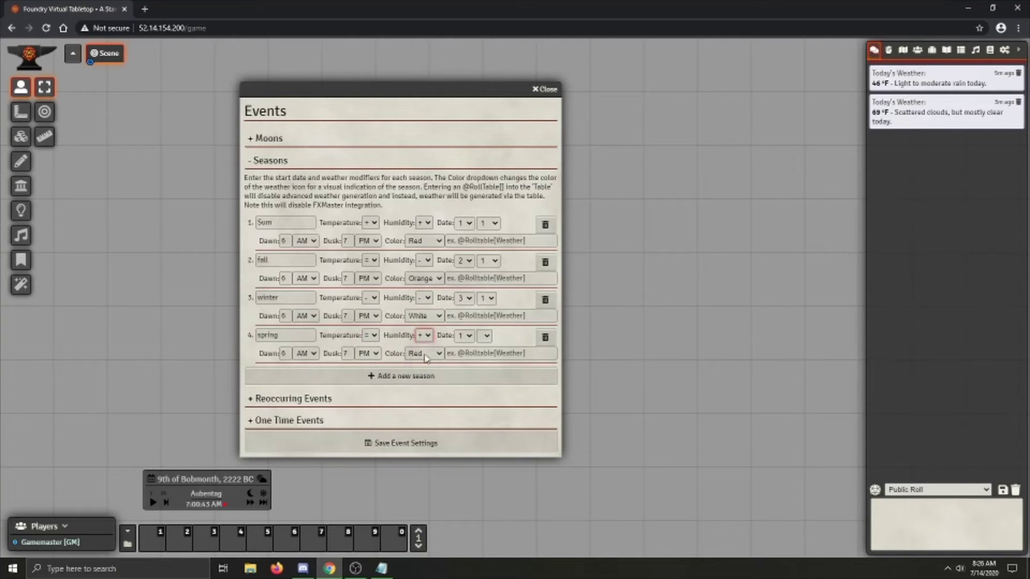
pyautogui.click(466, 337)
pyautogui.click(465, 375)
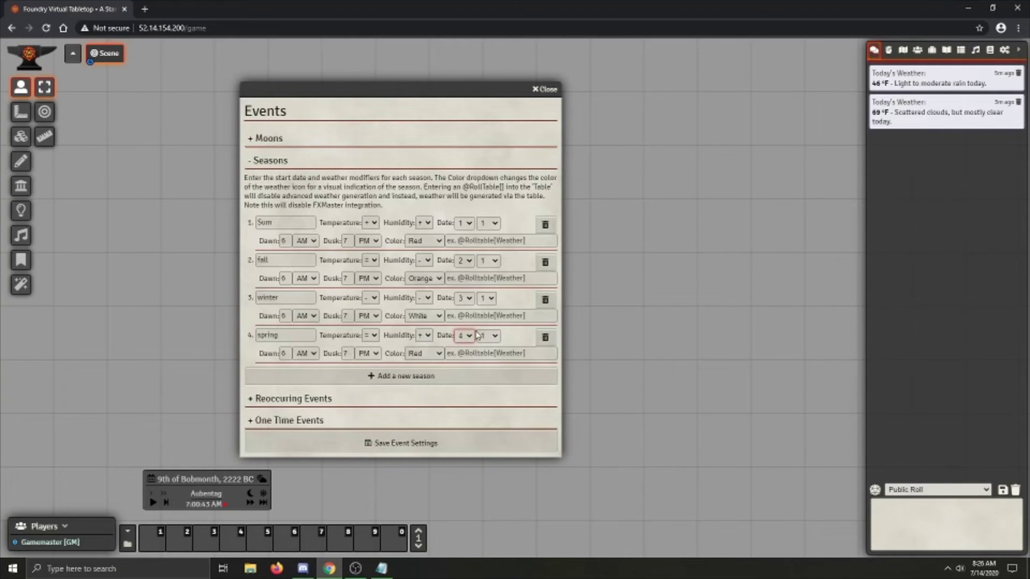
# Add a new reoccurring event and name it Bobmas.
pyautogui.click(355, 161)
pyautogui.click(352, 180)
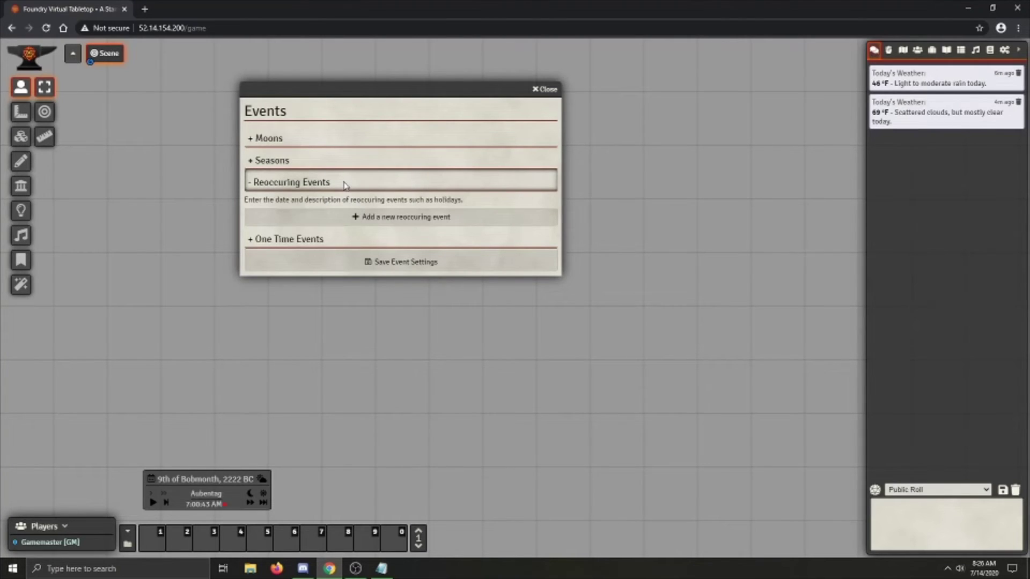
pyautogui.click(361, 216)
pyautogui.click(355, 182)
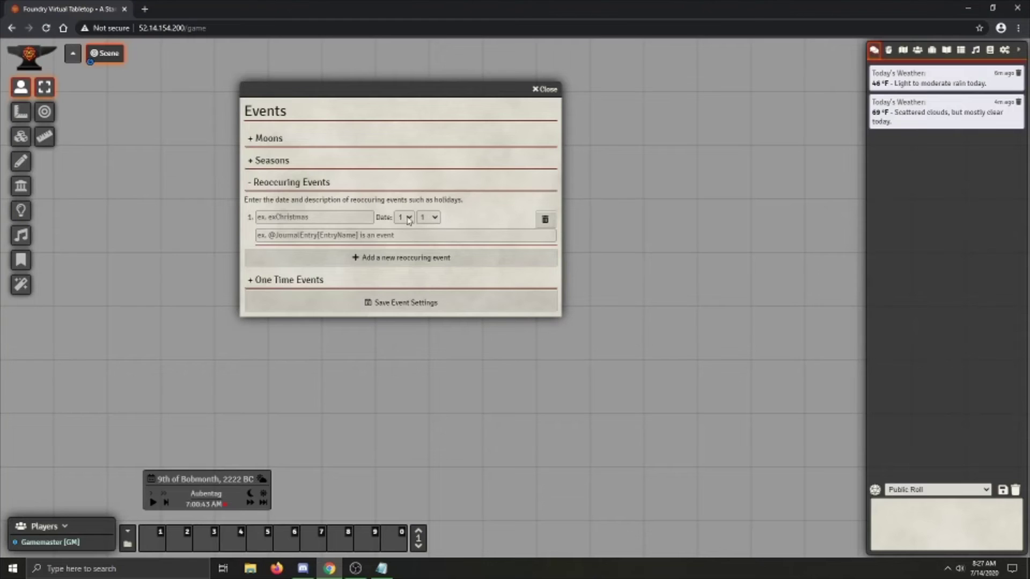
pyautogui.click(343, 217)
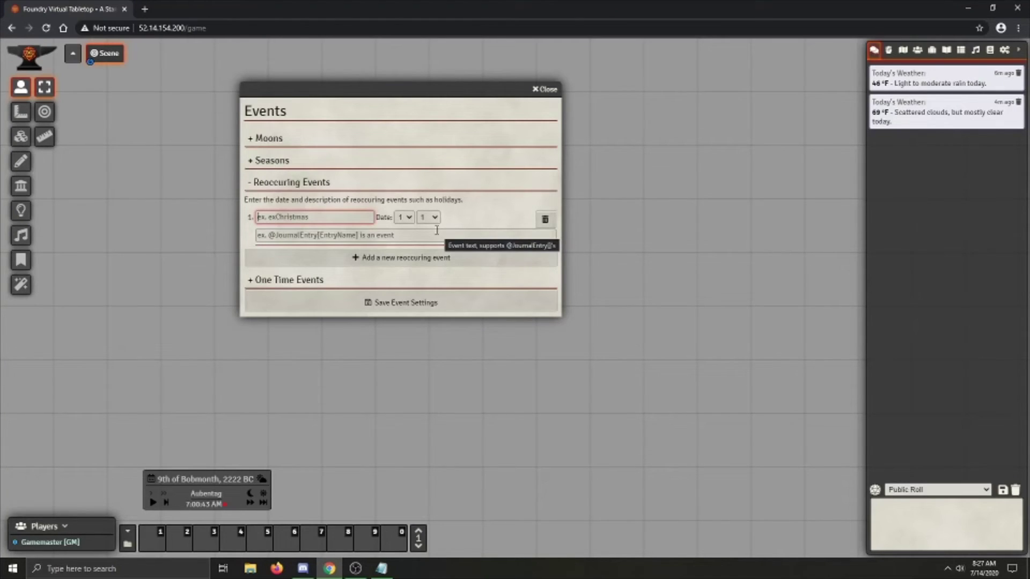
pyautogui.write('Bobmas')
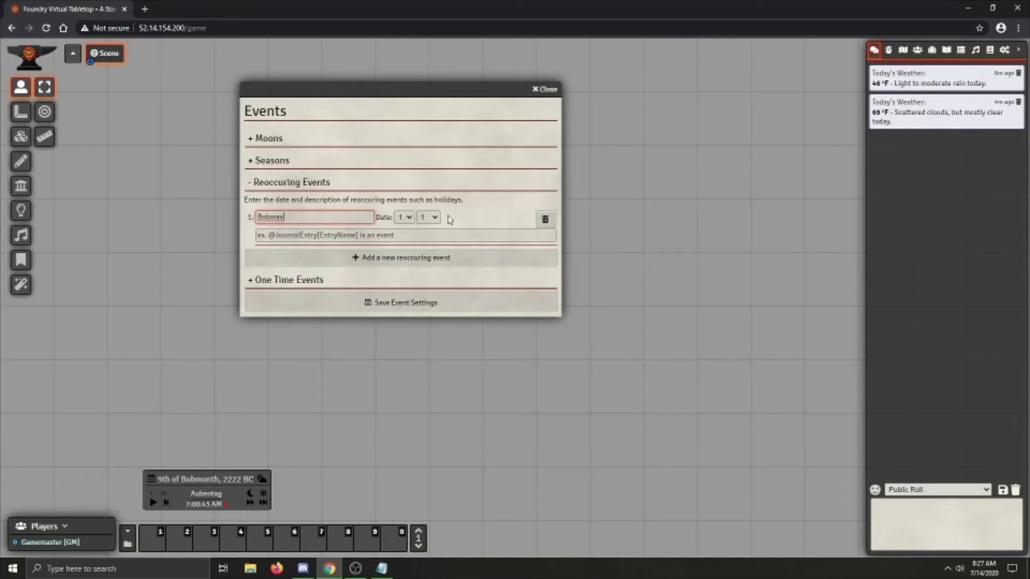
pyautogui.click(449, 219)
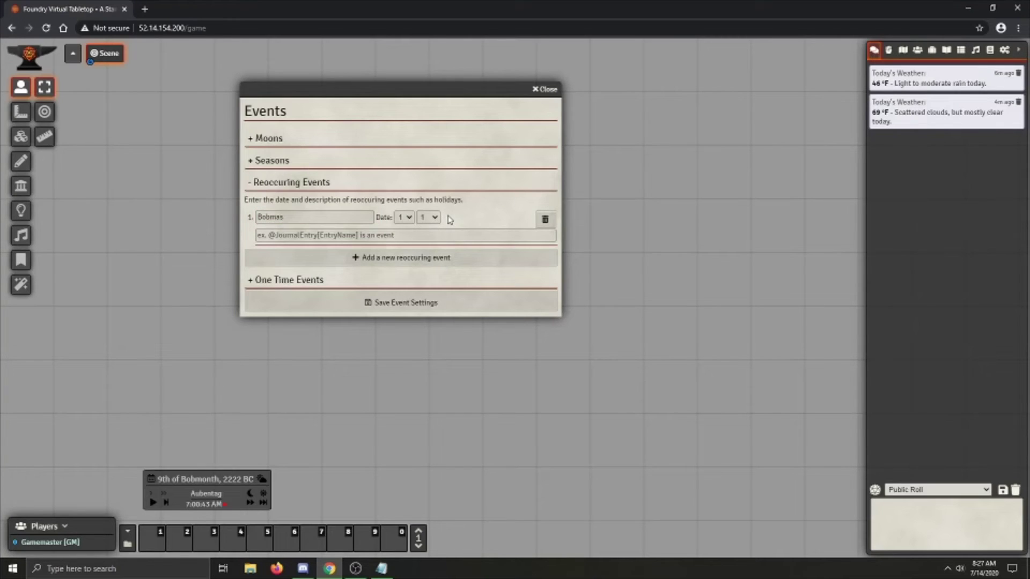
# Set the date of the Bobmas event to month 2, day 9.
pyautogui.click(409, 219)
pyautogui.click(400, 246)
pyautogui.click(428, 217)
pyautogui.click(431, 230)
pyautogui.click(405, 217)
pyautogui.click(403, 238)
pyautogui.click(428, 217)
pyautogui.click(423, 299)
pyautogui.click(344, 235)
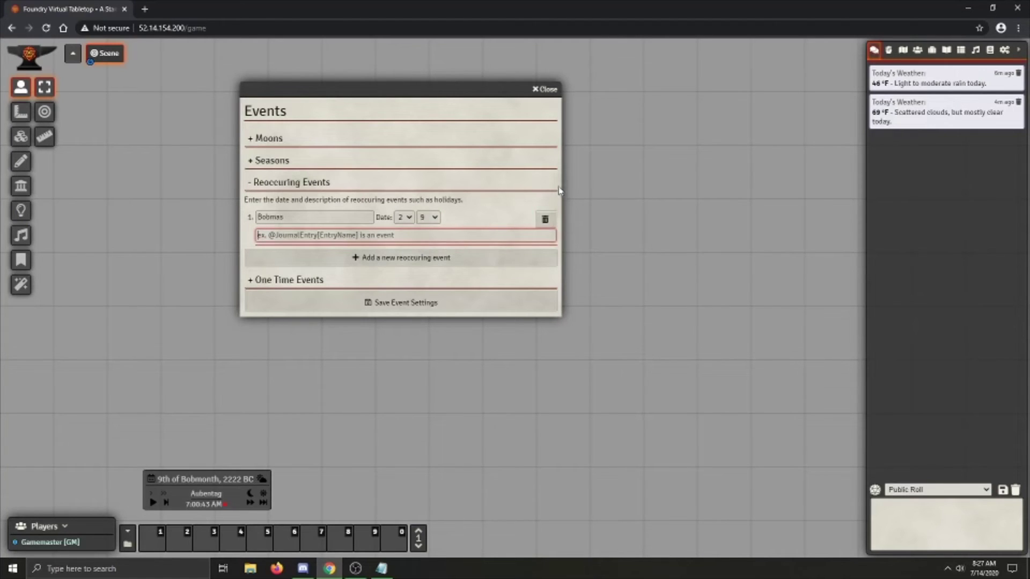
pyautogui.write('@@Jau')
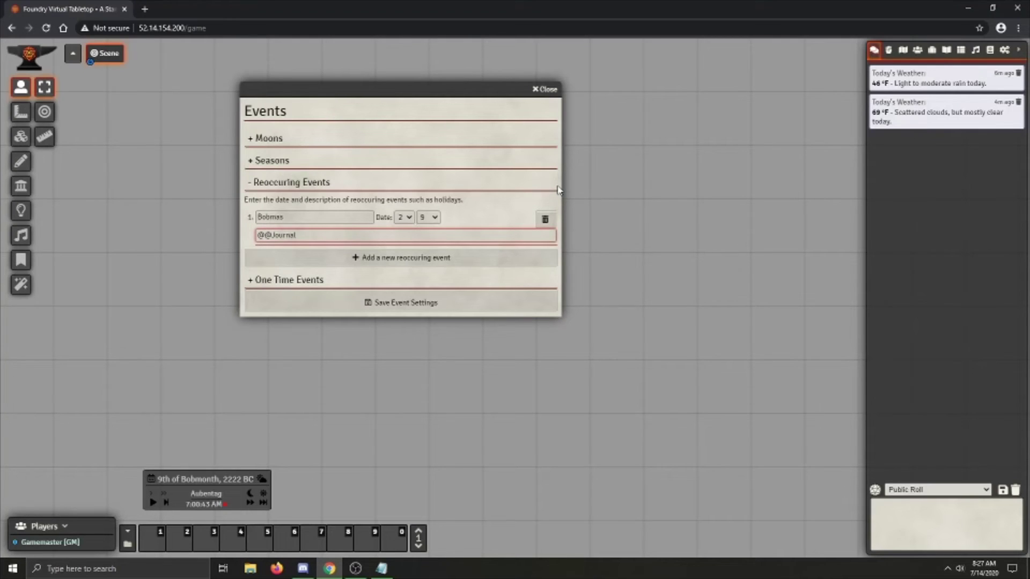
pyautogui.write('rnalENt')
pyautogui.press('BackSpace')
pyautogui.press('BackSpace')
pyautogui.write('nt')
pyautogui.write('ry')
pyautogui.write('[]')
pyautogui.write('Name')
pyautogui.click(263, 235)
pyautogui.press('BackSpace')
pyautogui.hotkey('ctrl', 'a')
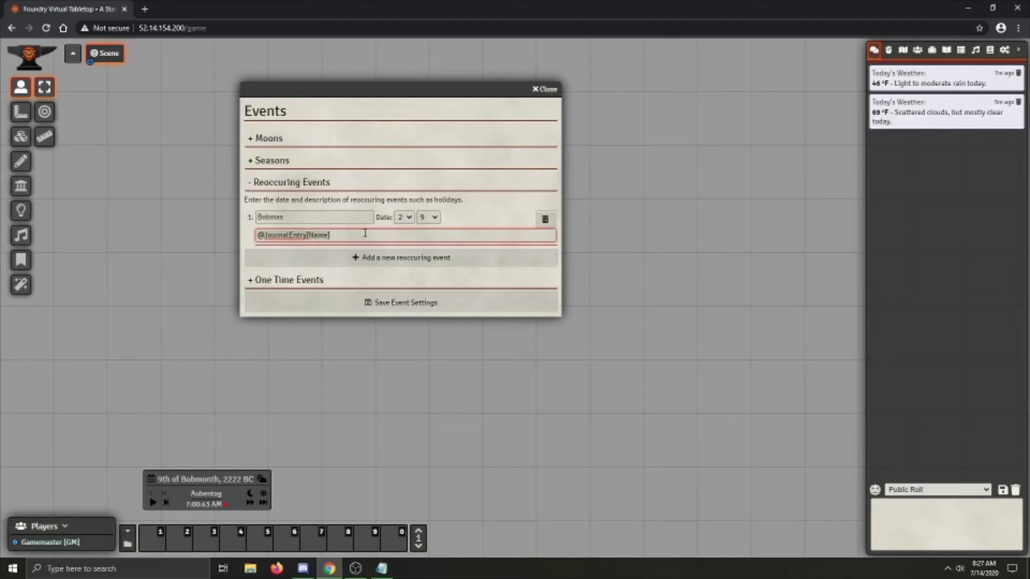
pyautogui.press('BackSpace')
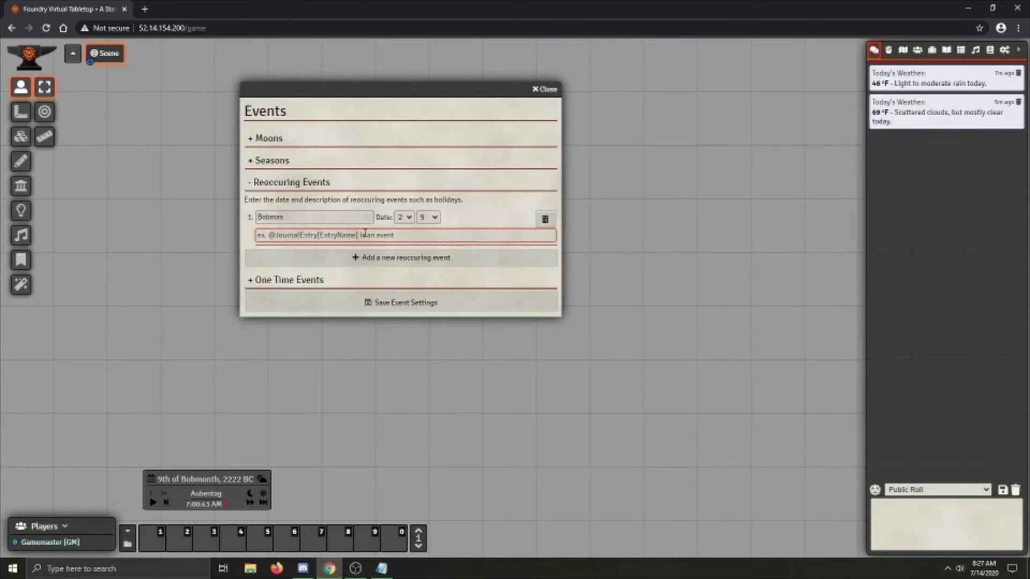
pyautogui.write('Hello')
pyautogui.hotkey('ctrl', 'a')
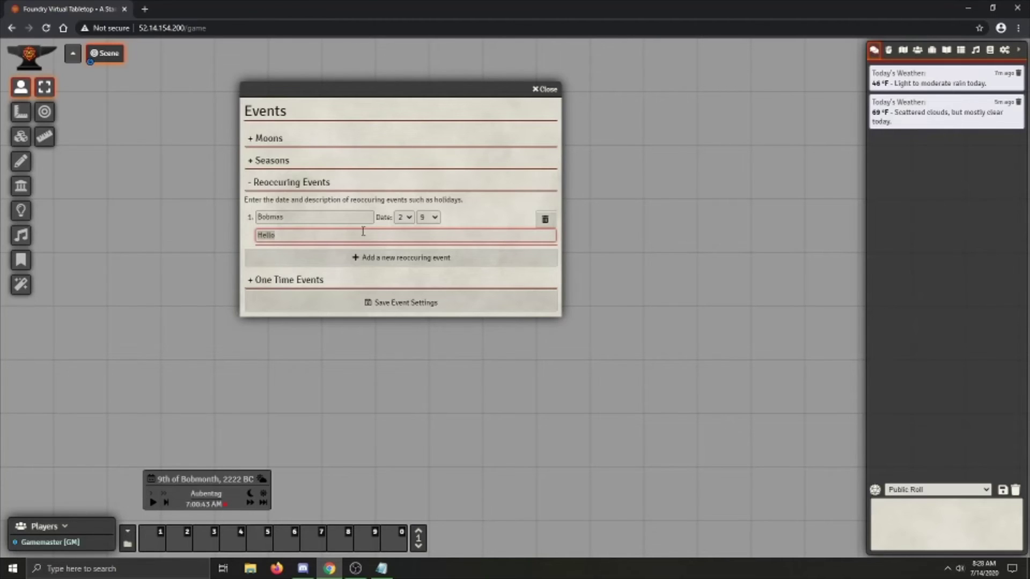
pyautogui.write('@Macro[')
pyautogui.hotkey('ctrl', 'a')
pyautogui.press('BackSpace')
# Enter Belllo as the description text of the Bobmas event.
pyautogui.write('Bell')
pyautogui.hotkey('ctrl', 'a')
pyautogui.click(472, 208)
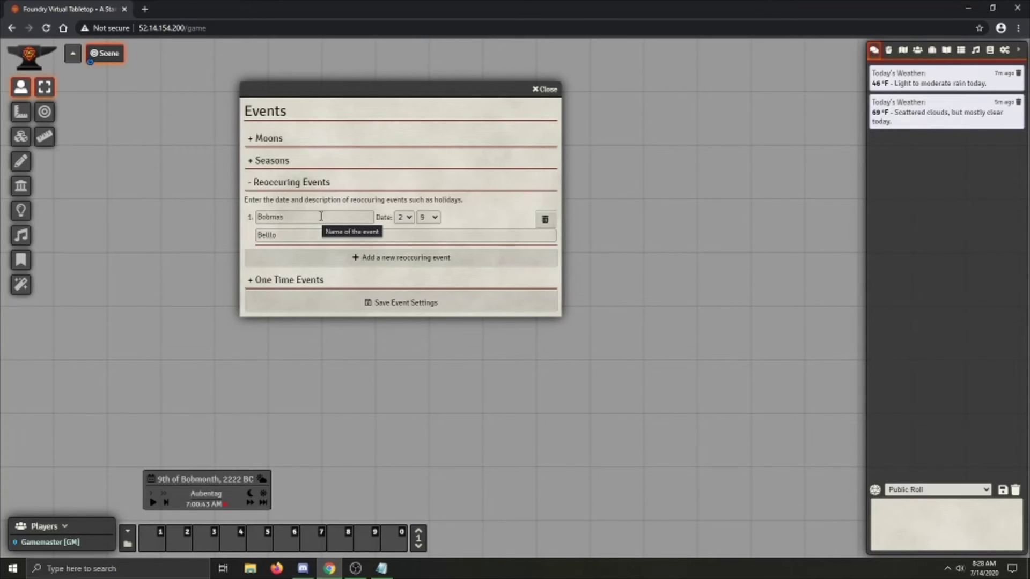
# Add a new one time event and name it Bob Dies.
pyautogui.click(330, 185)
pyautogui.click(347, 207)
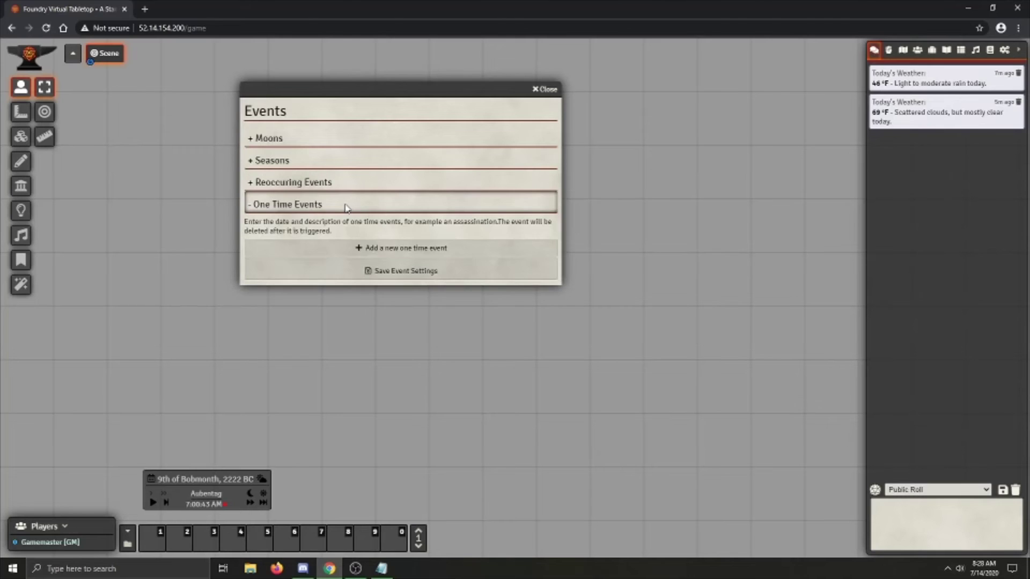
pyautogui.click(410, 252)
pyautogui.click(419, 207)
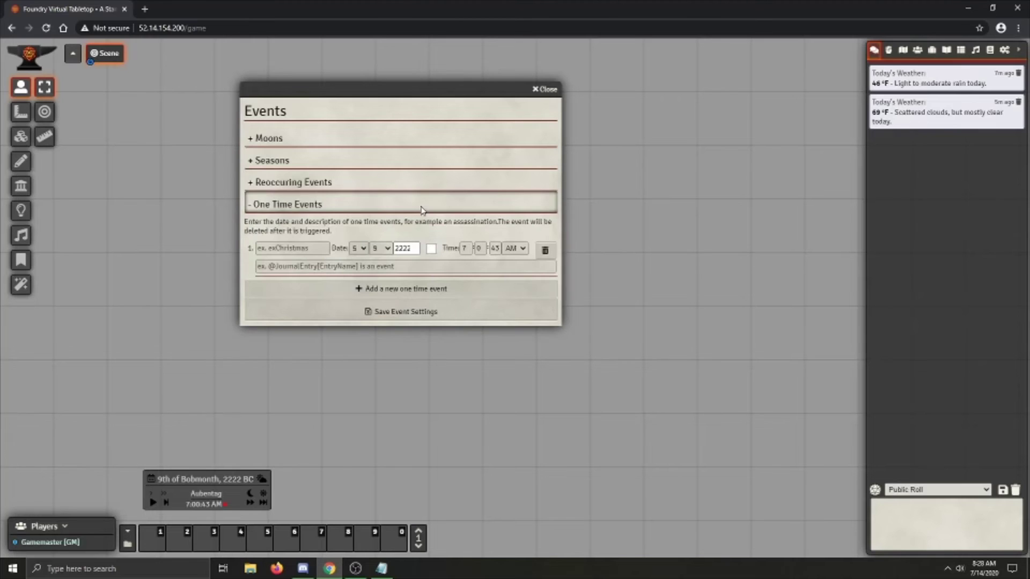
pyautogui.click(292, 248)
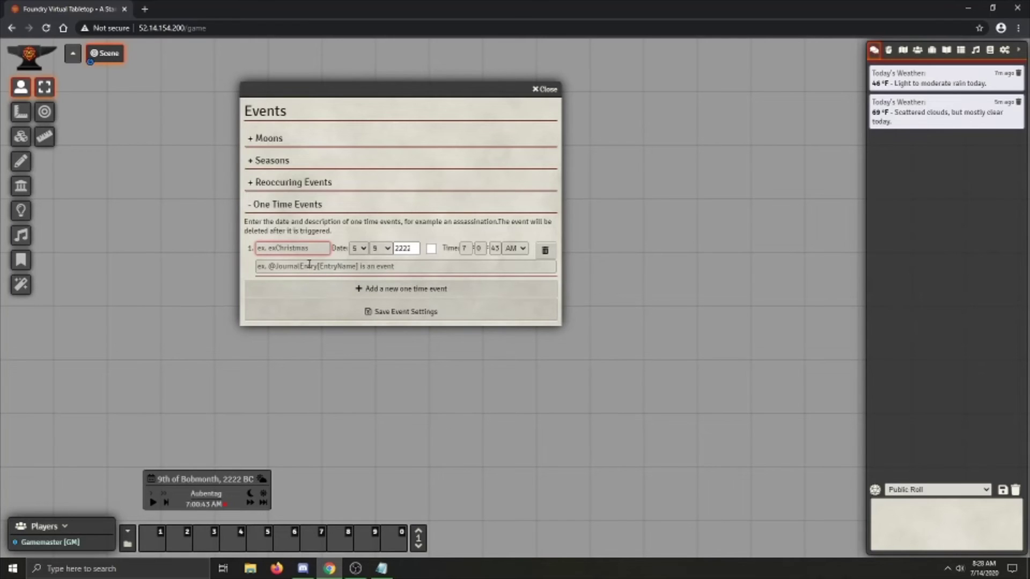
pyautogui.write('Bob Dies')
# Set the Bob Dies event to month 5, day 16, and enable the option that disables its specific time.
pyautogui.click(358, 248)
pyautogui.click(362, 294)
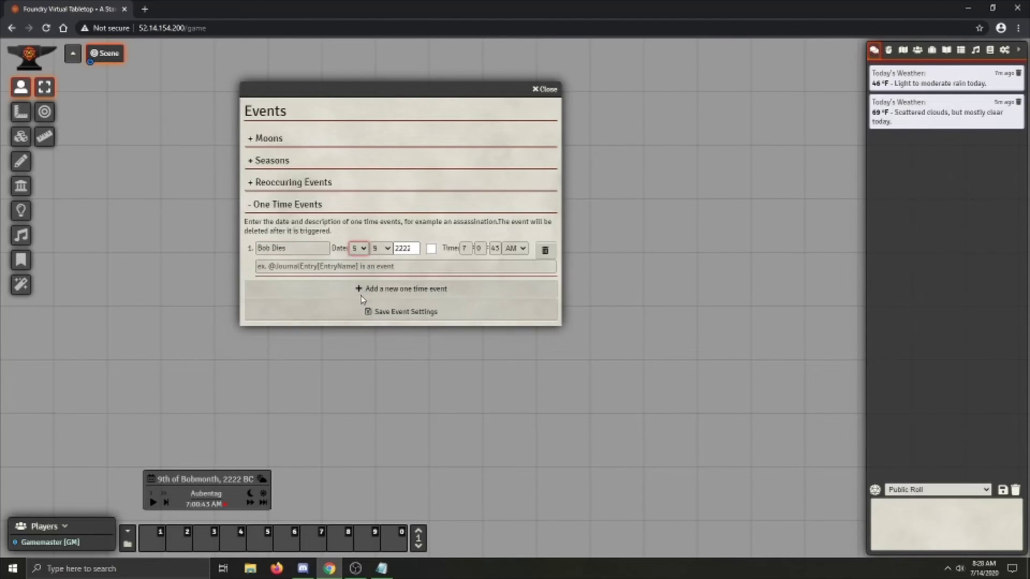
pyautogui.click(381, 248)
pyautogui.click(378, 375)
pyautogui.click(432, 250)
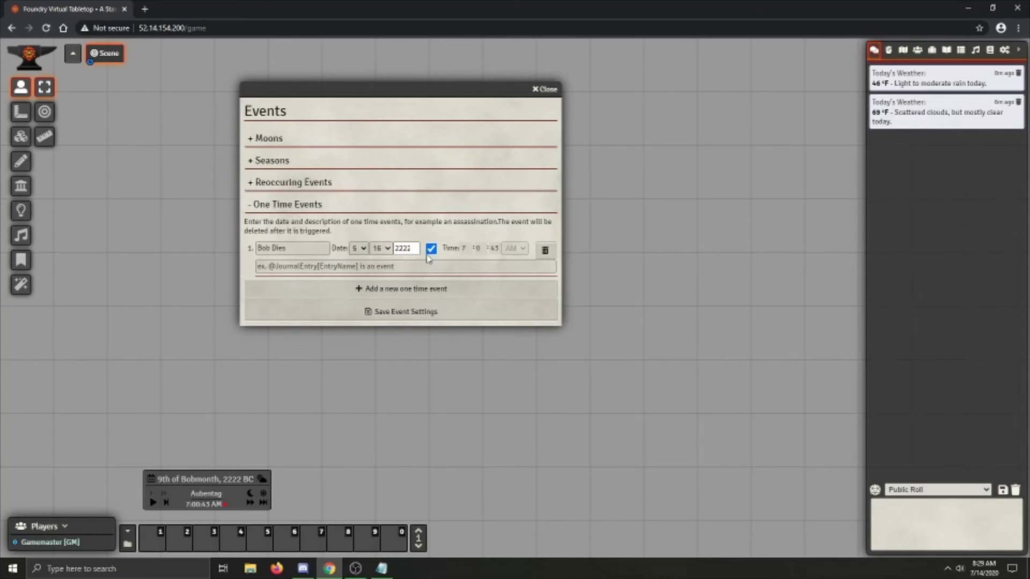
pyautogui.click(415, 264)
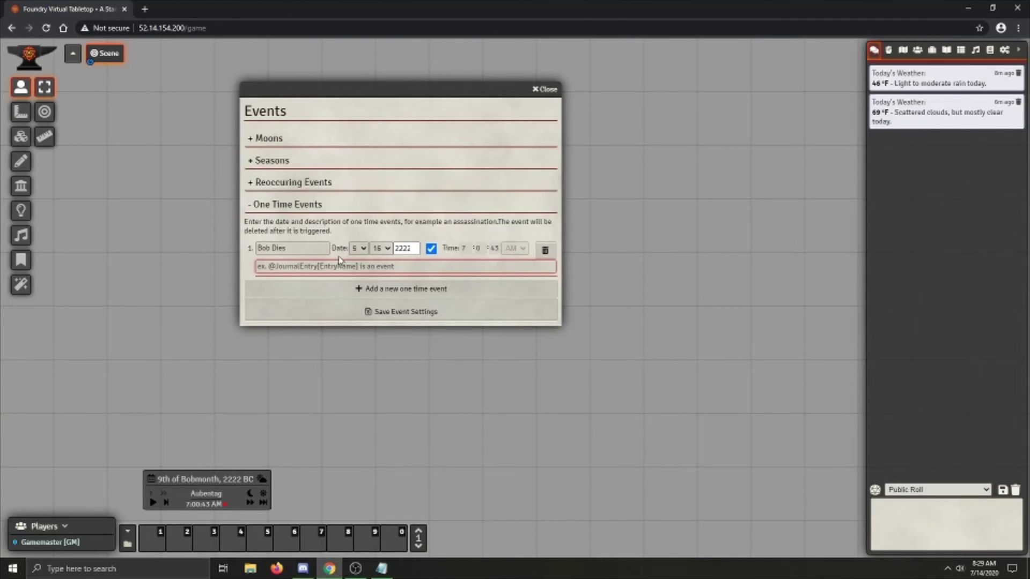
# Leave the Bob Dies event description empty and save the event settings.
pyautogui.write('@@')
pyautogui.press('BackSpace')
pyautogui.press('BackSpace')
pyautogui.click(457, 312)
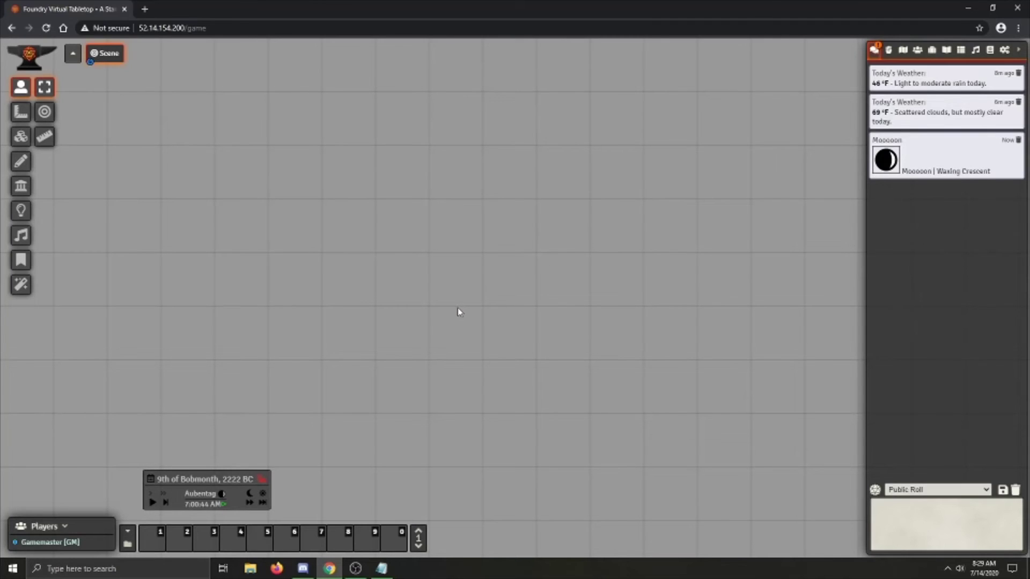
# Show the weather details beside the calendar, switching the temperature unit to Celsius and back to Fahrenheit.
pyautogui.moveTo(235, 487)
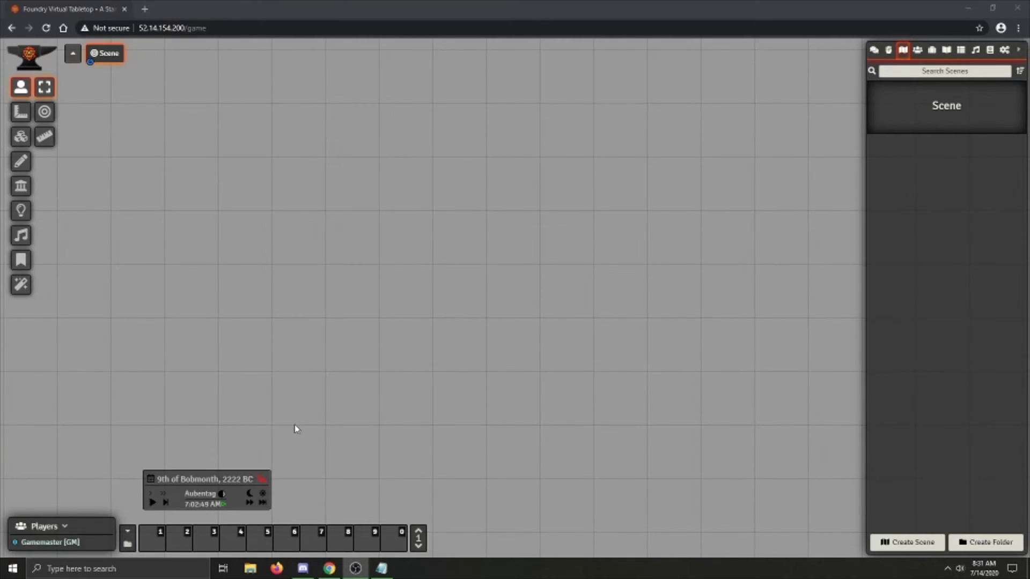
pyautogui.click(263, 486)
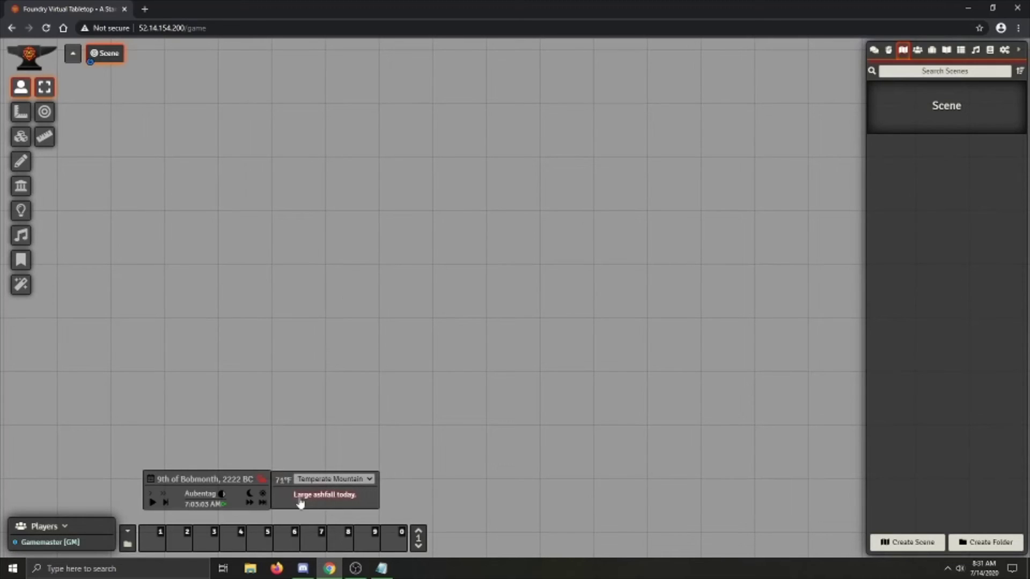
pyautogui.click(282, 480)
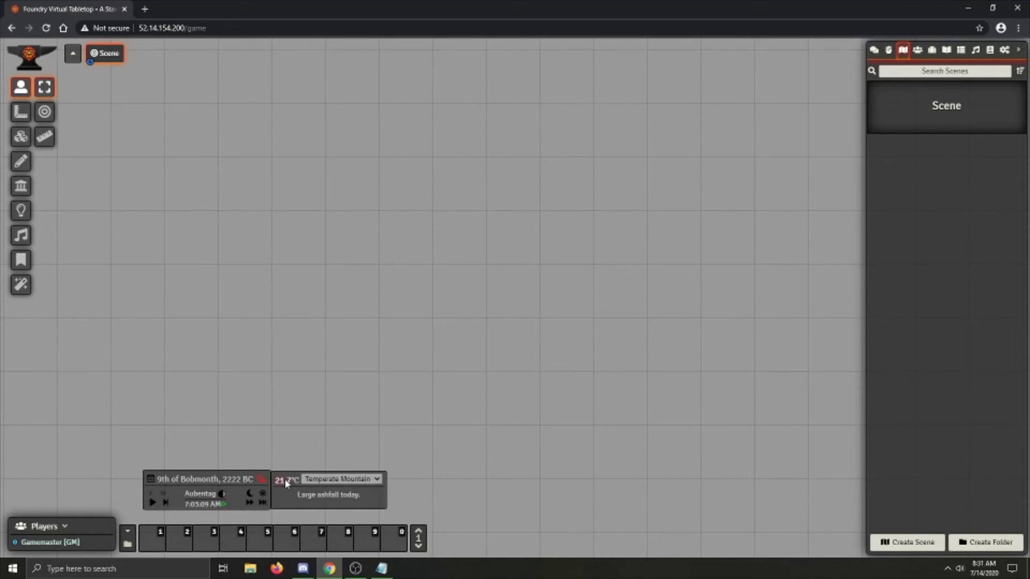
pyautogui.click(285, 480)
# Set the weather climate to Volcanic and generate new weather for the day.
pyautogui.click(326, 482)
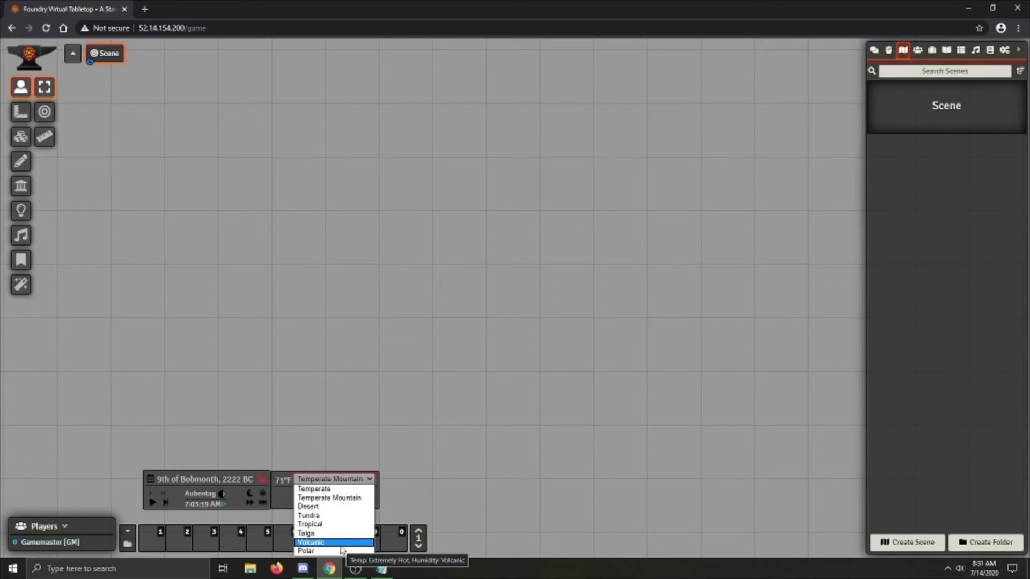
pyautogui.click(341, 544)
pyautogui.click(335, 500)
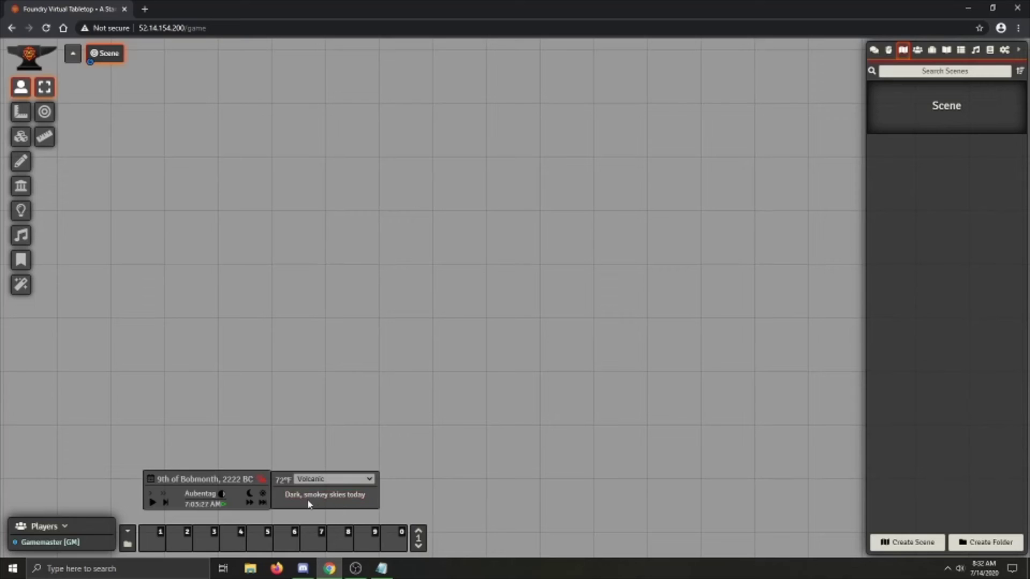
# Change the weather climate to Polar and generate new weather for the day.
pyautogui.click(348, 478)
pyautogui.click(332, 551)
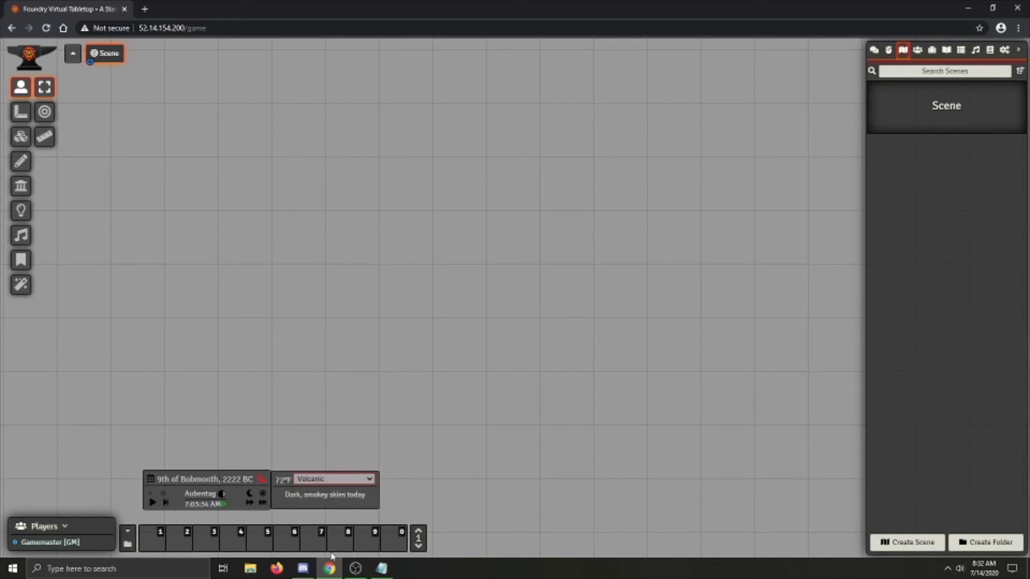
pyautogui.click(334, 501)
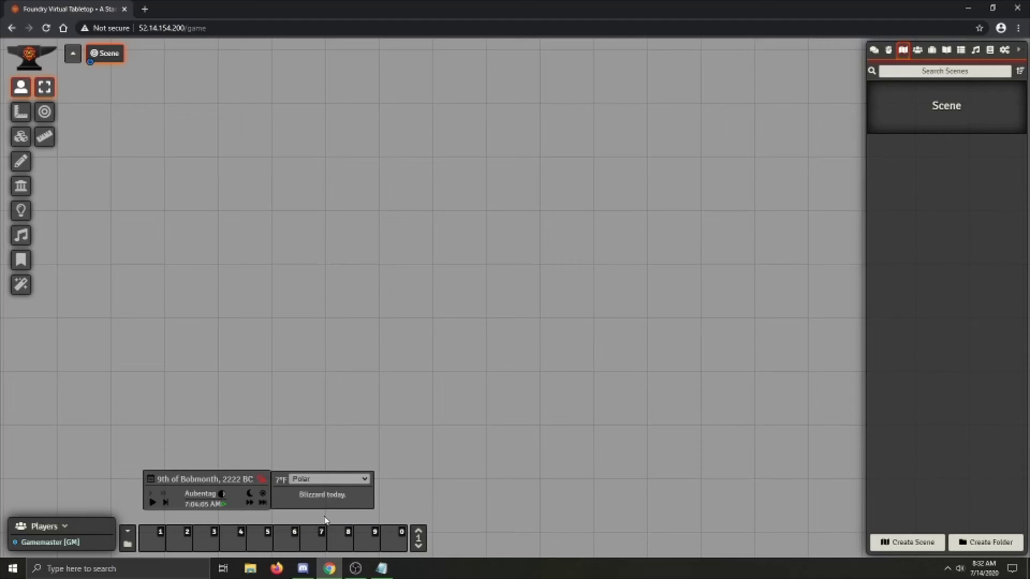
# Set the weather climate to Temperate, and hide the weather details and show them again.
pyautogui.click(327, 479)
pyautogui.click(328, 488)
pyautogui.click(262, 480)
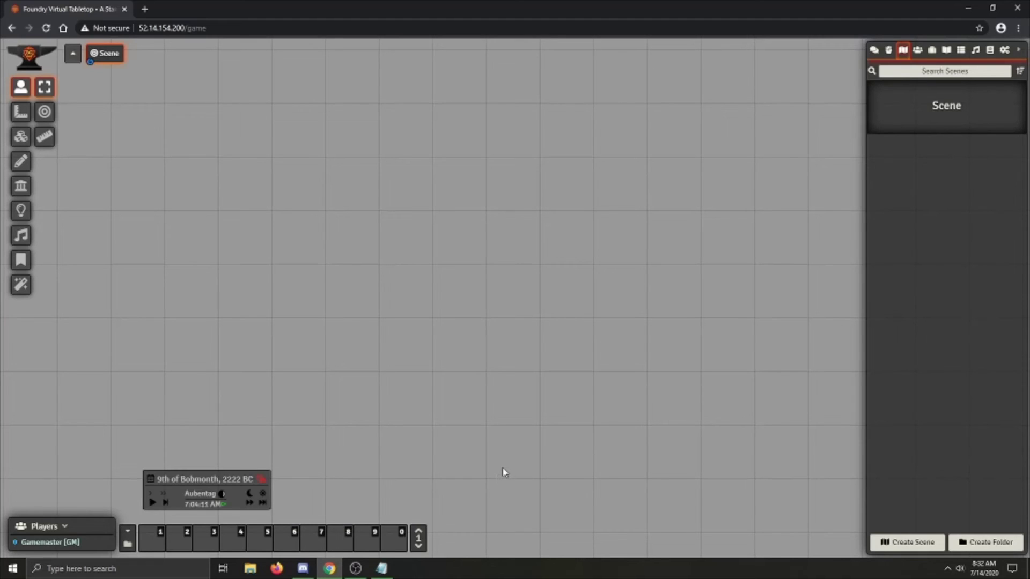
pyautogui.click(262, 480)
# Advance the calendar day by day to the 13th of Bobmonth, generating new weather each day.
pyautogui.click(262, 493)
pyautogui.click(266, 496)
pyautogui.click(265, 496)
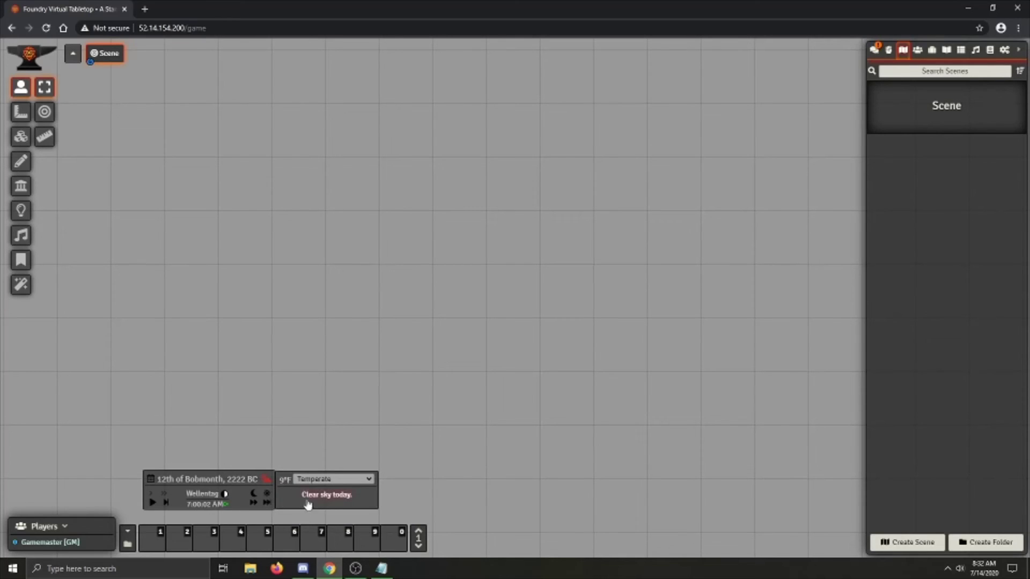
pyautogui.click(266, 494)
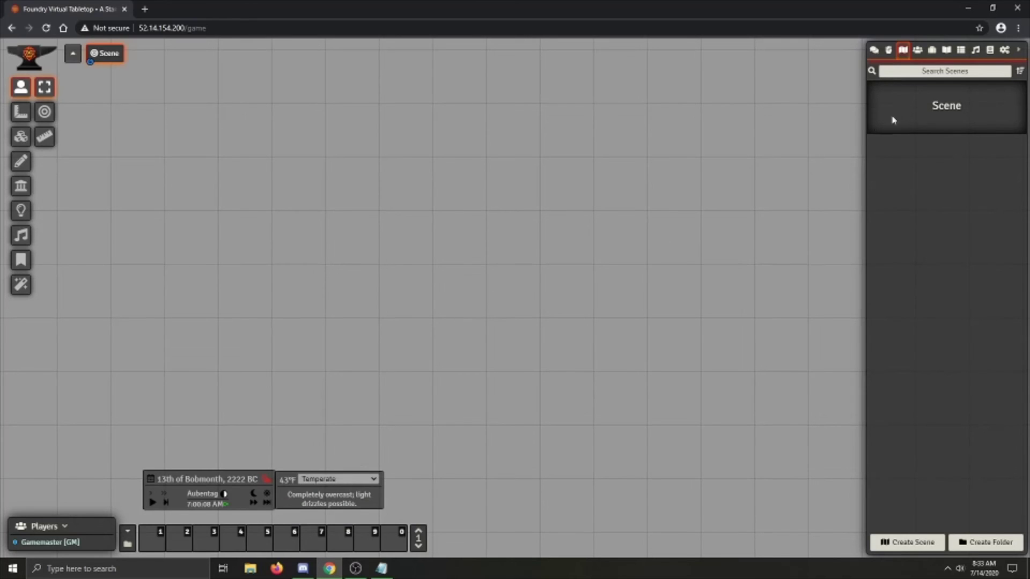
# Enable Scene Weather Effects in the scene's configuration and save the changes.
pyautogui.click(929, 109)
pyautogui.scroll(-3, 440, 290)
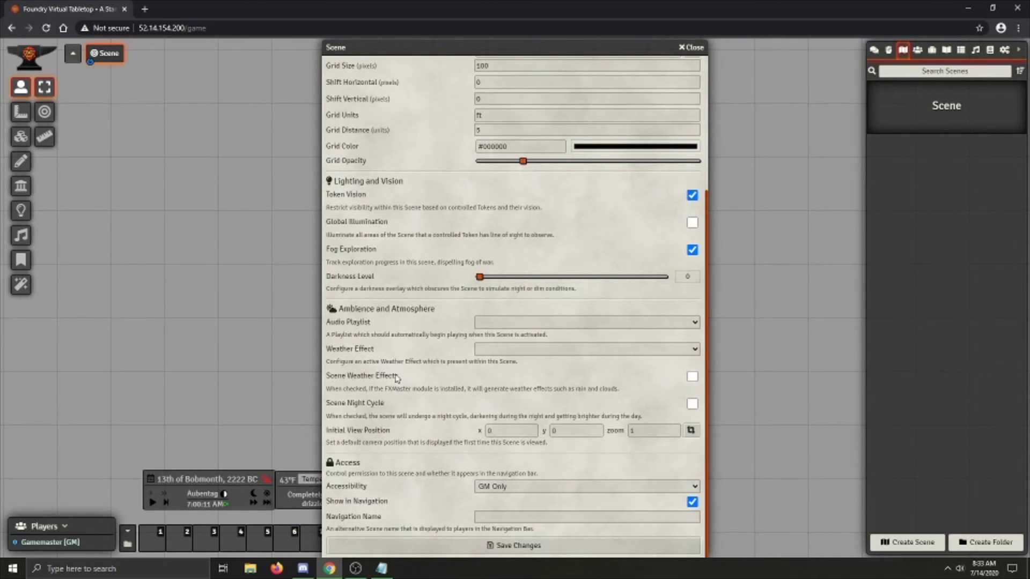
pyautogui.click(692, 376)
pyautogui.click(552, 544)
# Advance the calendar day by day past the 17th of Bobmonth to play different weather effects on the scene.
pyautogui.click(267, 493)
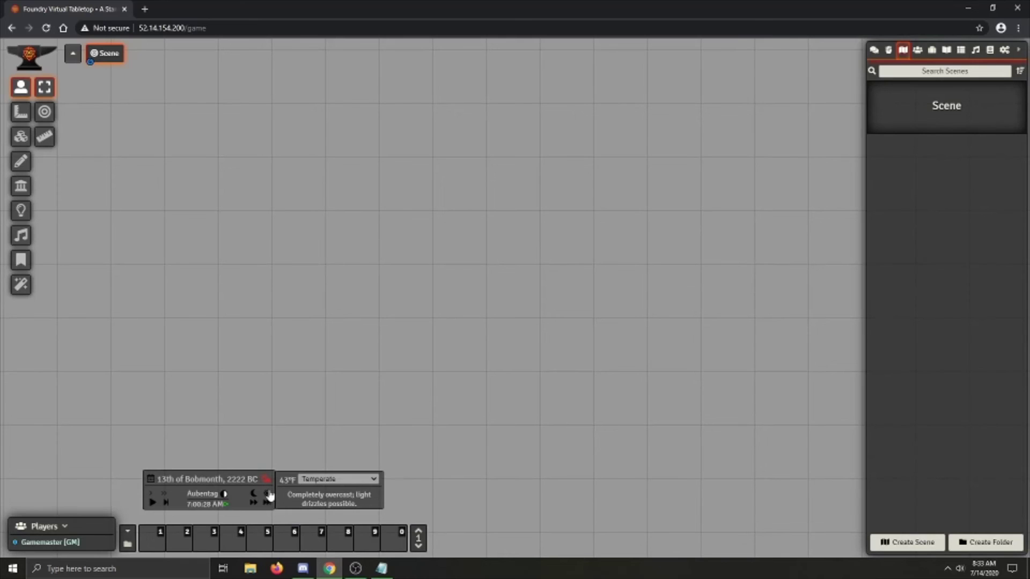
pyautogui.click(268, 494)
pyautogui.click(268, 494)
pyautogui.click(269, 494)
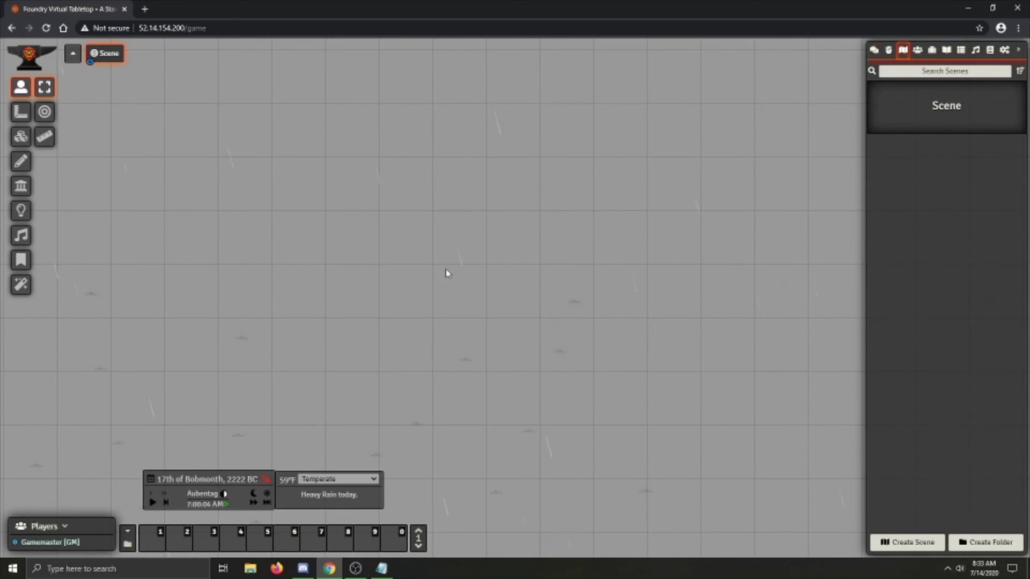
pyautogui.click(267, 494)
pyautogui.click(268, 494)
pyautogui.click(267, 494)
pyautogui.click(267, 494)
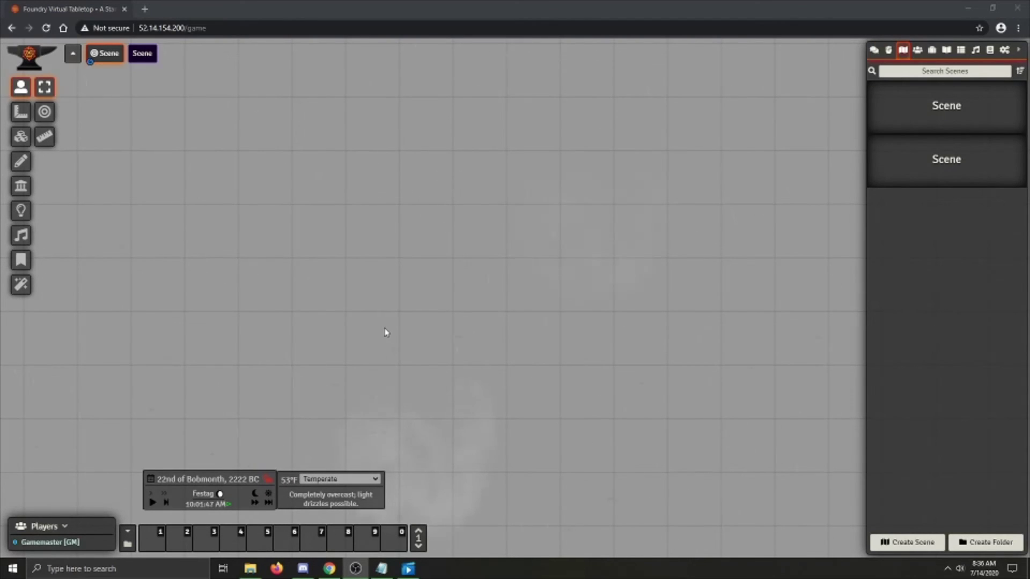
# Enable Scene Night Cycle in the first scene's configuration, save the changes and reload the world.
pyautogui.click(940, 114)
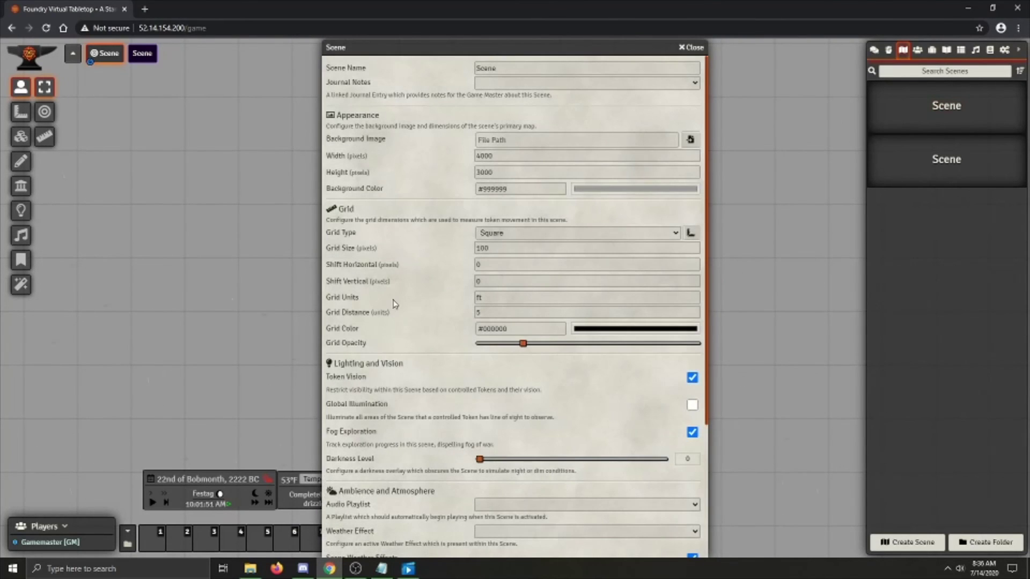
pyautogui.scroll(-5, 386, 303)
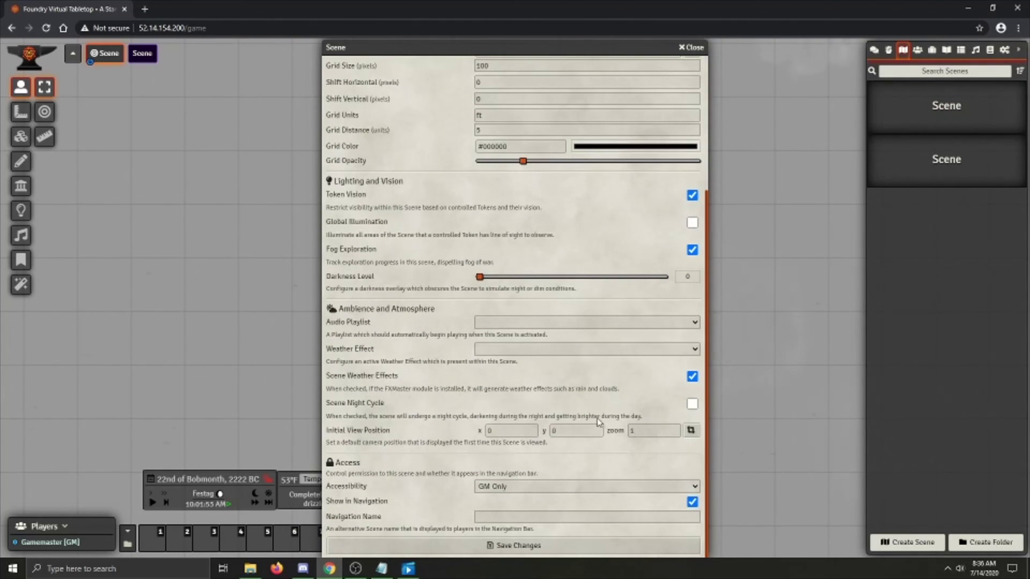
pyautogui.click(692, 404)
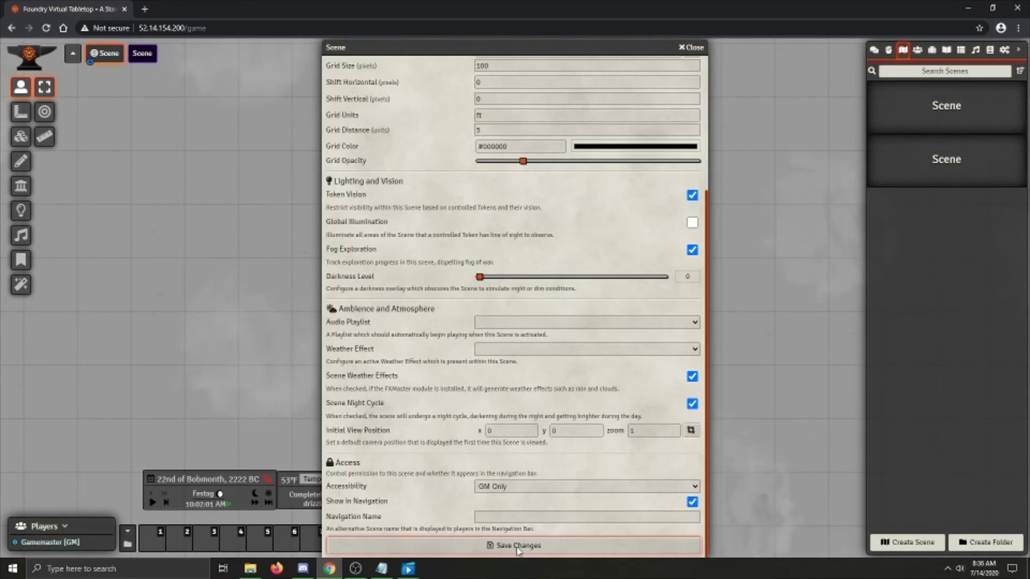
pyautogui.click(518, 545)
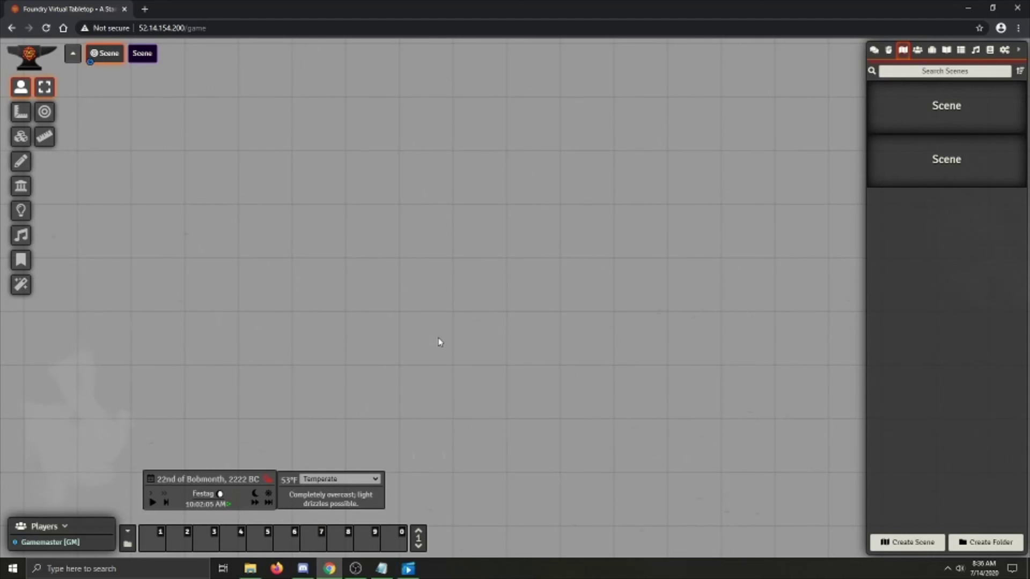
pyautogui.press('F5')
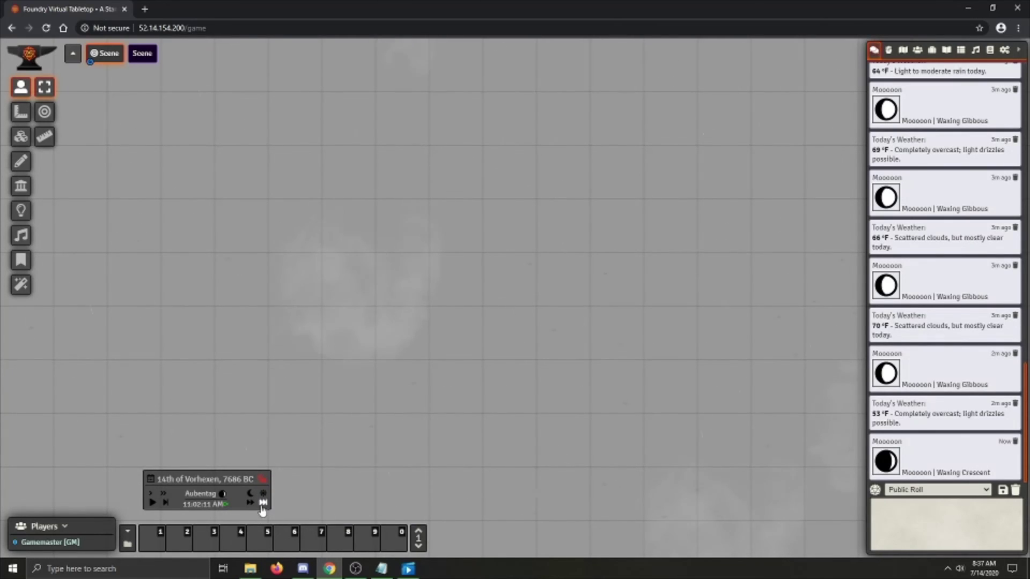
# Advance the clock to about 8:00 PM on the 14th of Vorhexen to darken the scene.
pyautogui.click(263, 504)
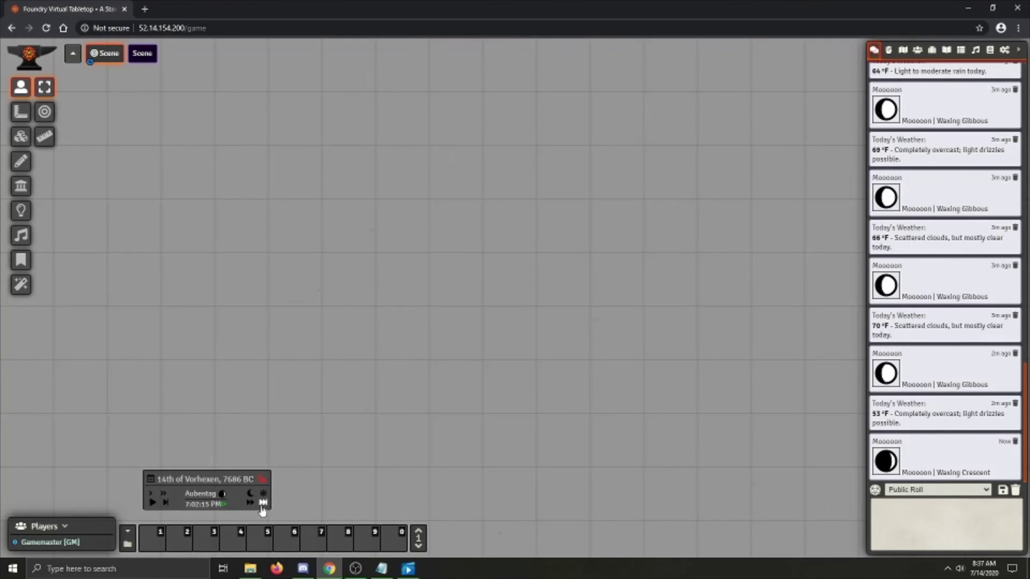
pyautogui.click(263, 503)
pyautogui.click(152, 504)
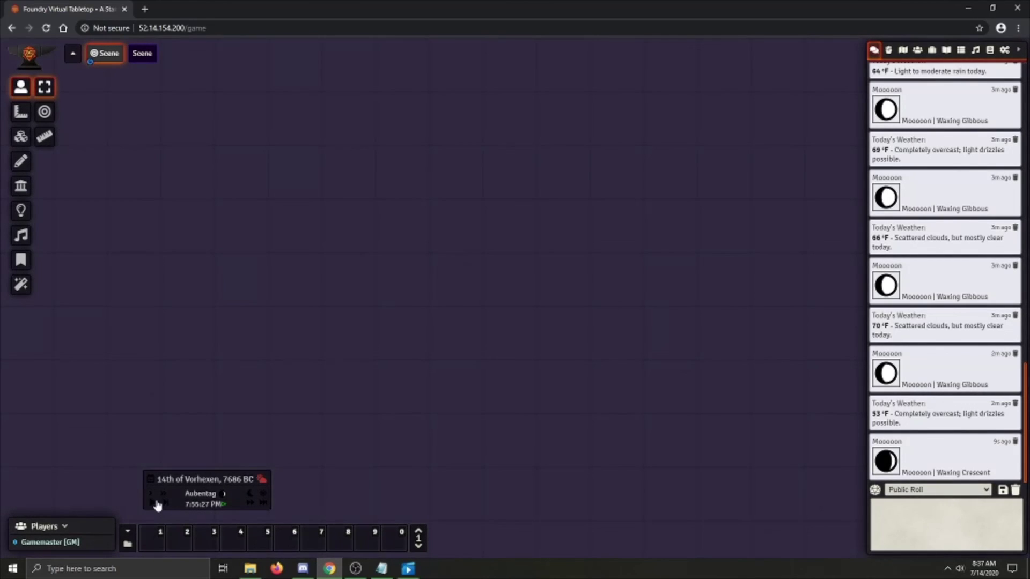
pyautogui.click(154, 503)
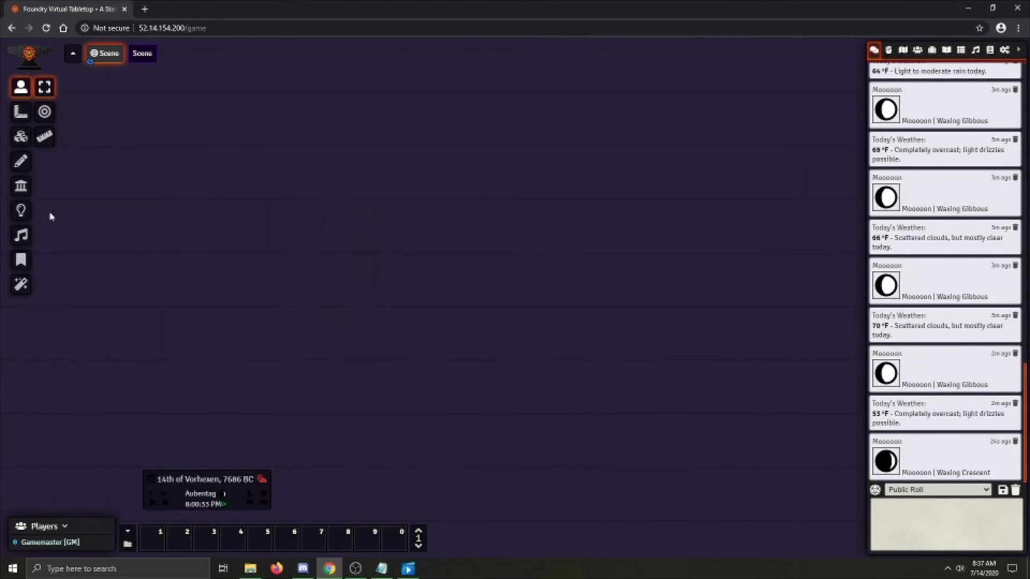
# Place a light source on the darkened scene and return to the token controls.
pyautogui.click(21, 210)
pyautogui.moveTo(295, 119); pyautogui.dragTo(467, 280)
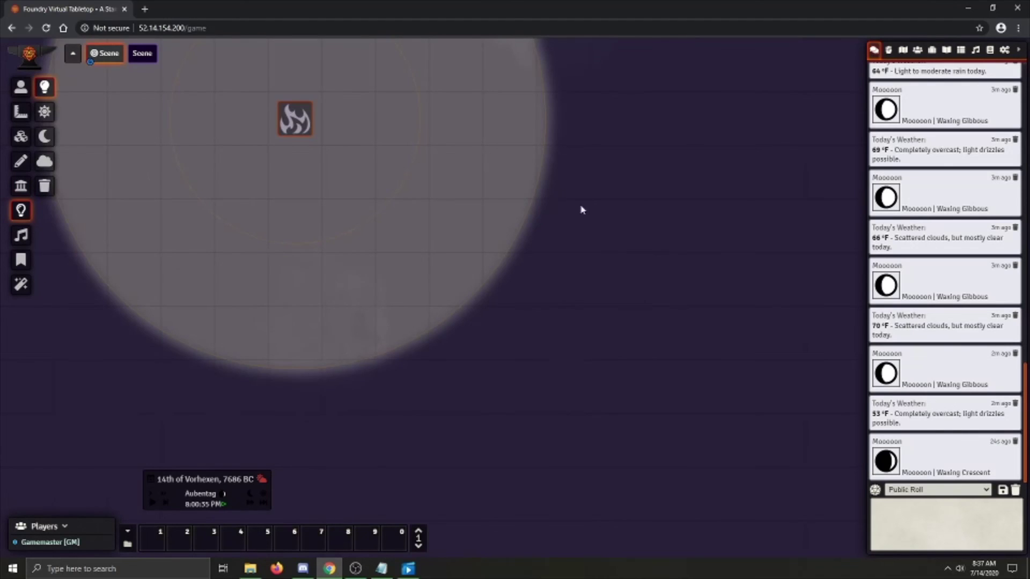
pyautogui.scroll(-3, 354, 249)
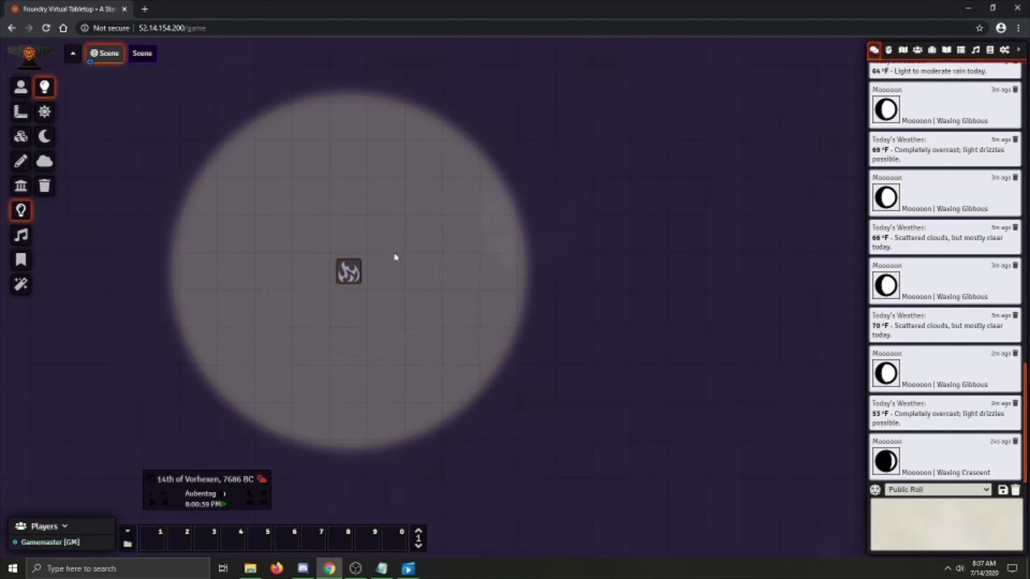
pyautogui.click(26, 89)
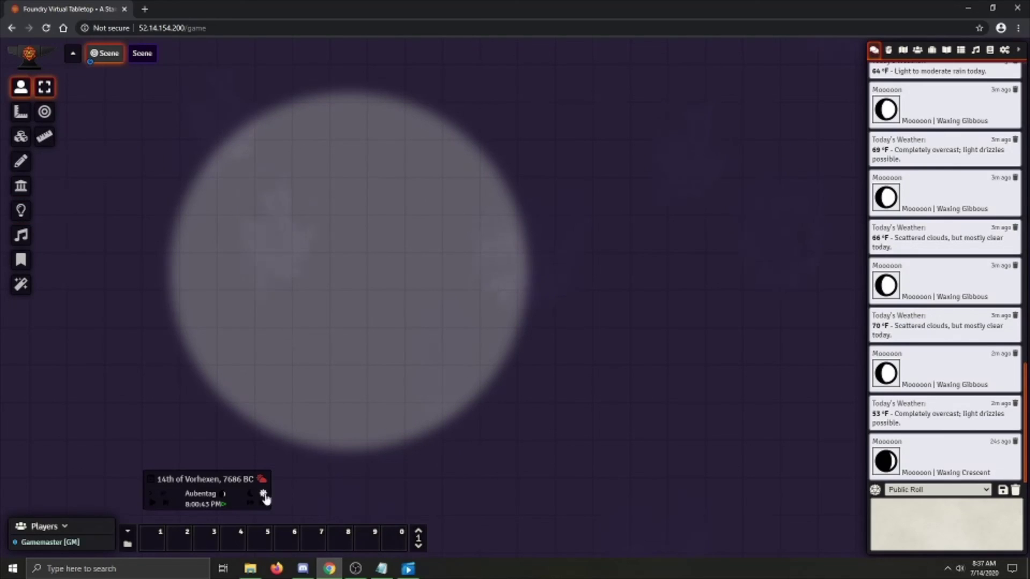
# Advance the clock through dawn to about 7:00 AM on the 15th of Vorhexen to brighten the scene.
pyautogui.click(263, 504)
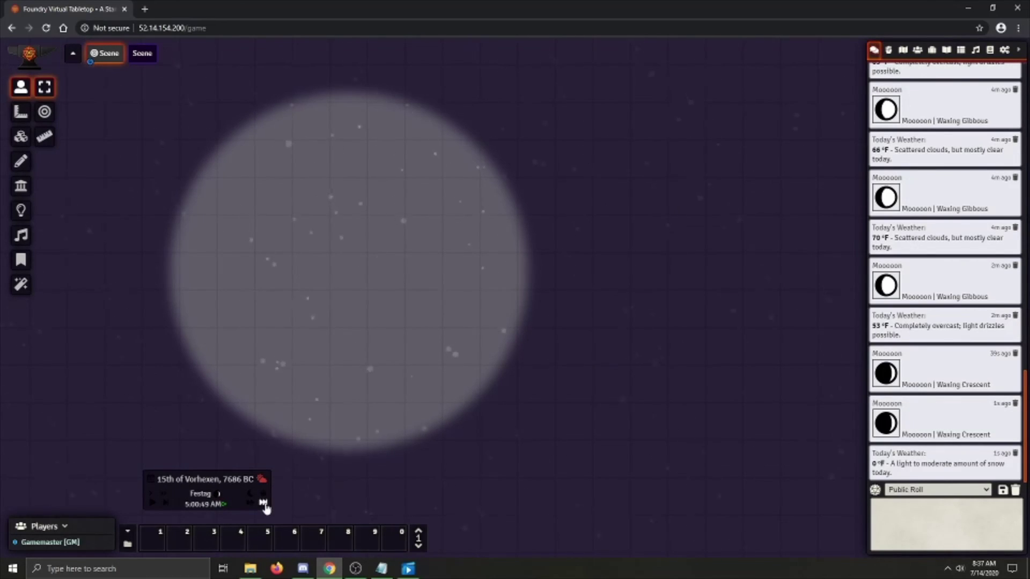
pyautogui.click(264, 503)
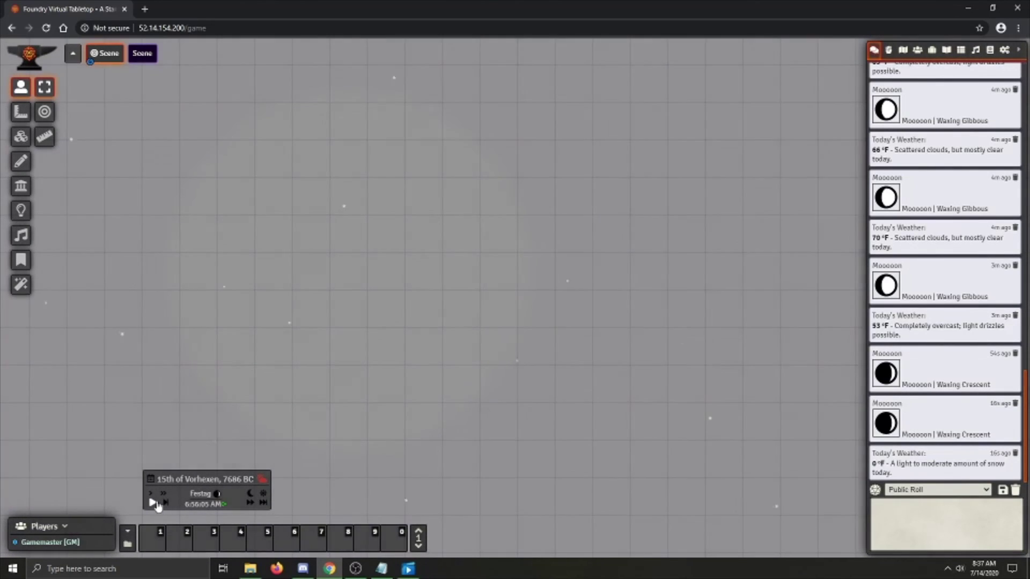
pyautogui.click(154, 503)
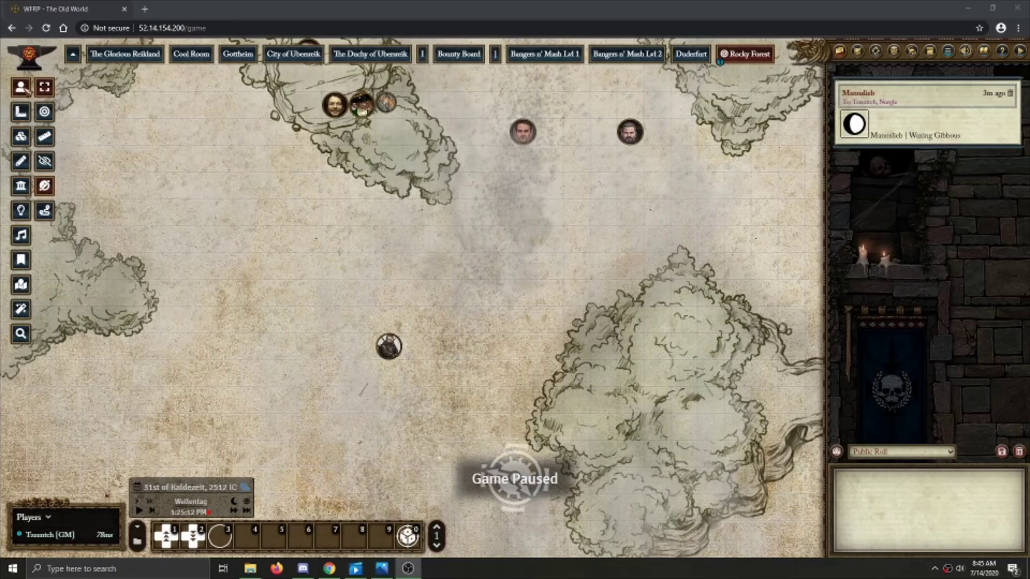
# Toggle the calendar display off and on again from the journal note controls in the Rocky Forest scene.
pyautogui.click(23, 262)
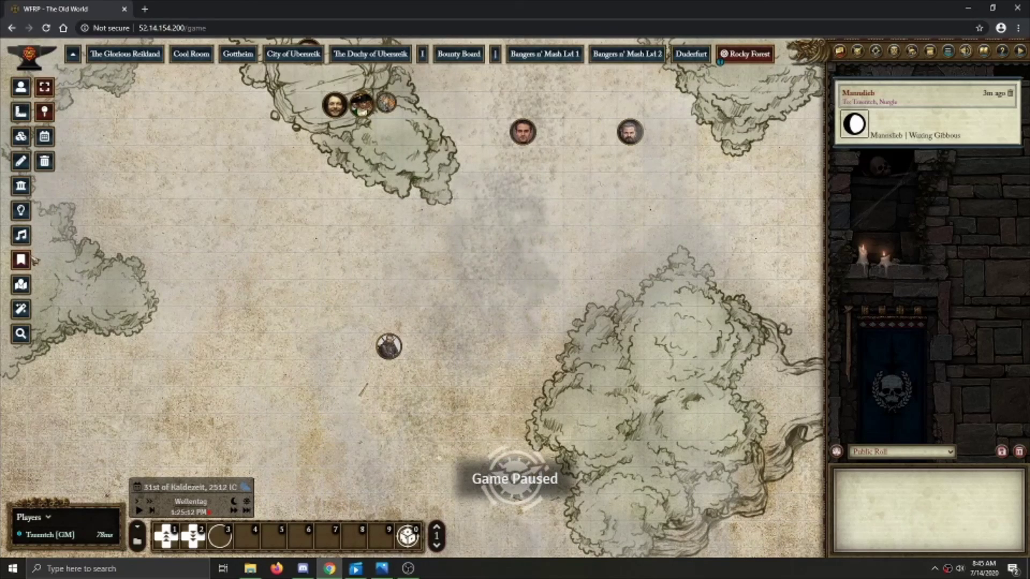
pyautogui.click(52, 138)
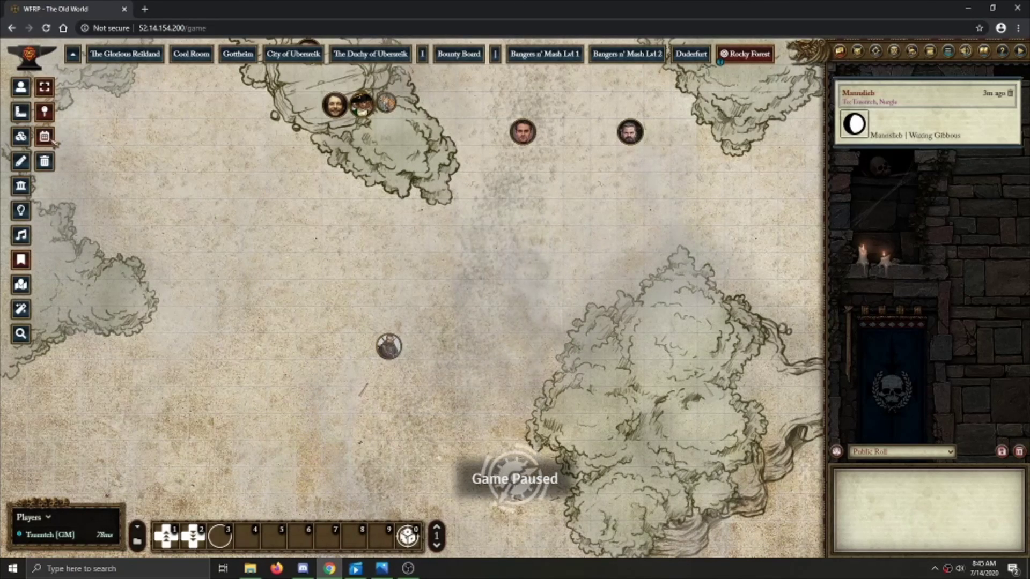
pyautogui.click(51, 138)
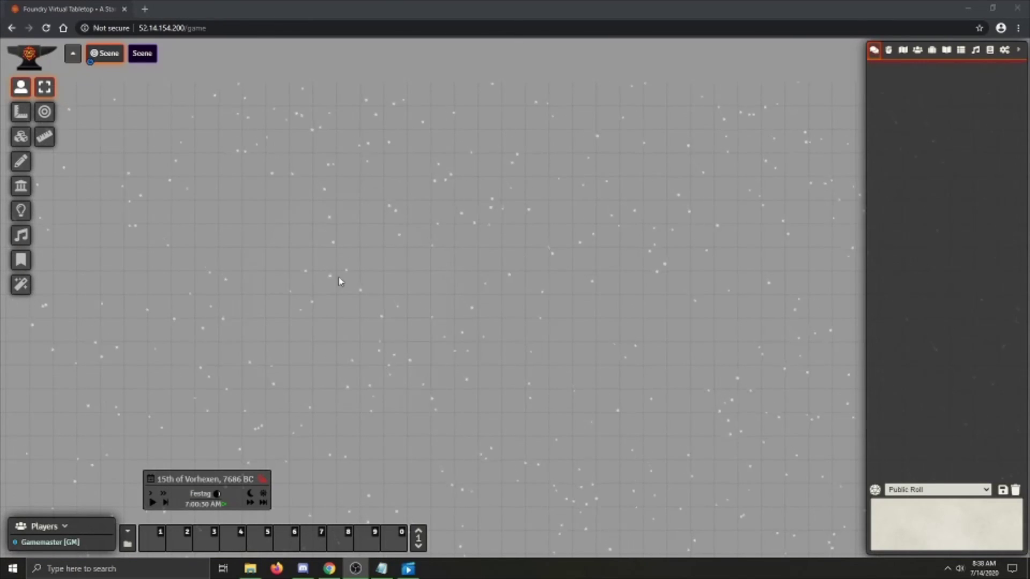
pyautogui.moveTo(359, 225); pyautogui.dragTo(478, 365)
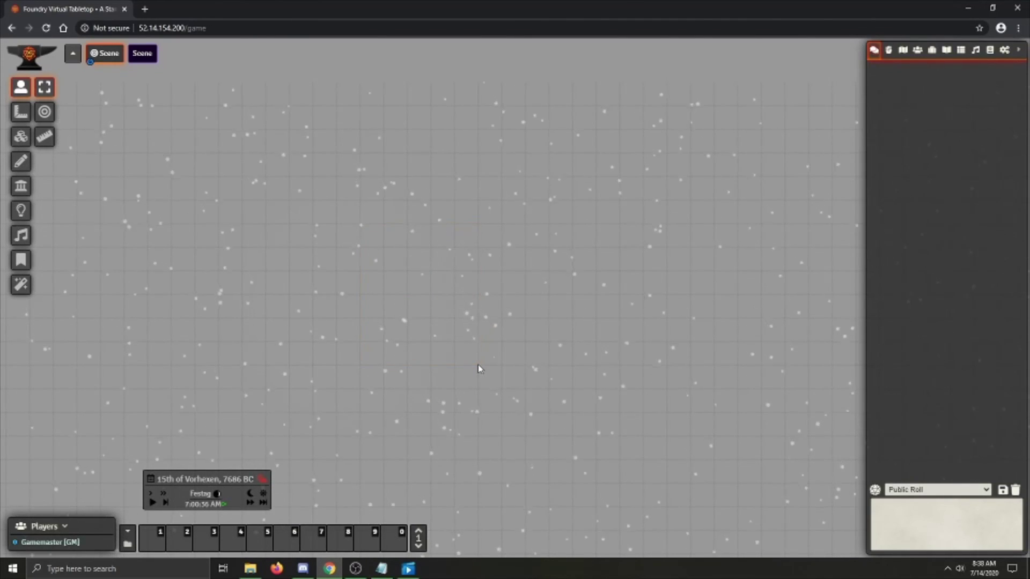